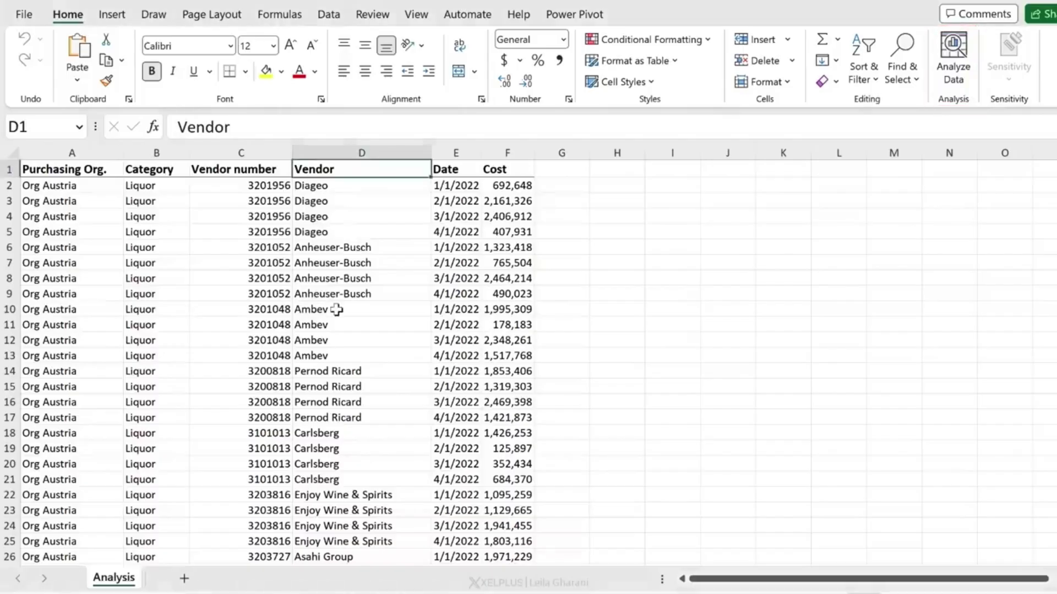
- Check the extent of the vendor data by jumping between its first and last rows
{"action": "left_click", "coordinate": [337, 308]}
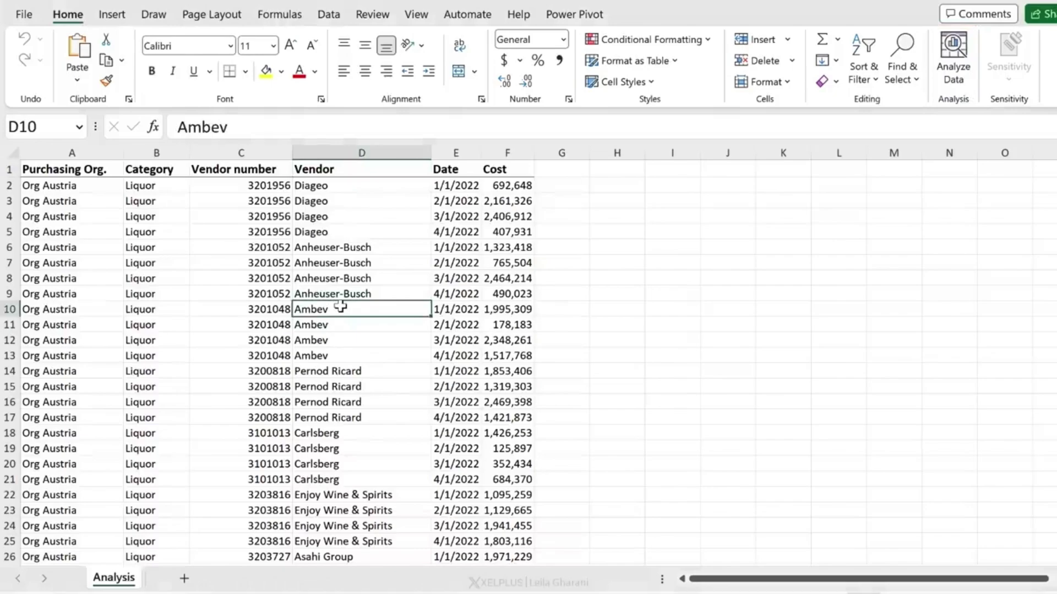
{"action": "key", "text": "ctrl+Down"}
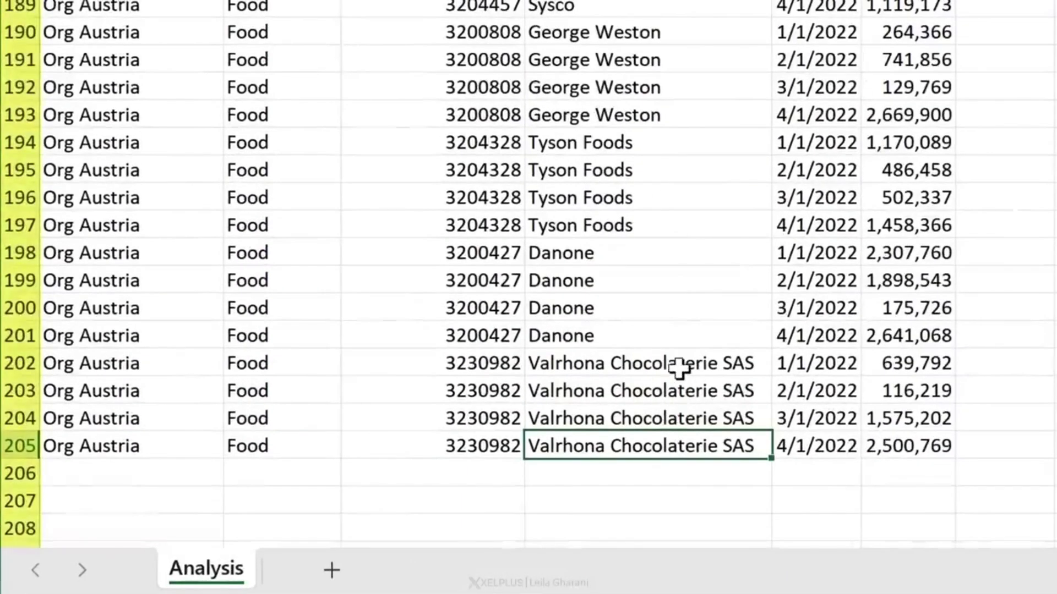
{"action": "key", "text": "ctrl+Up"}
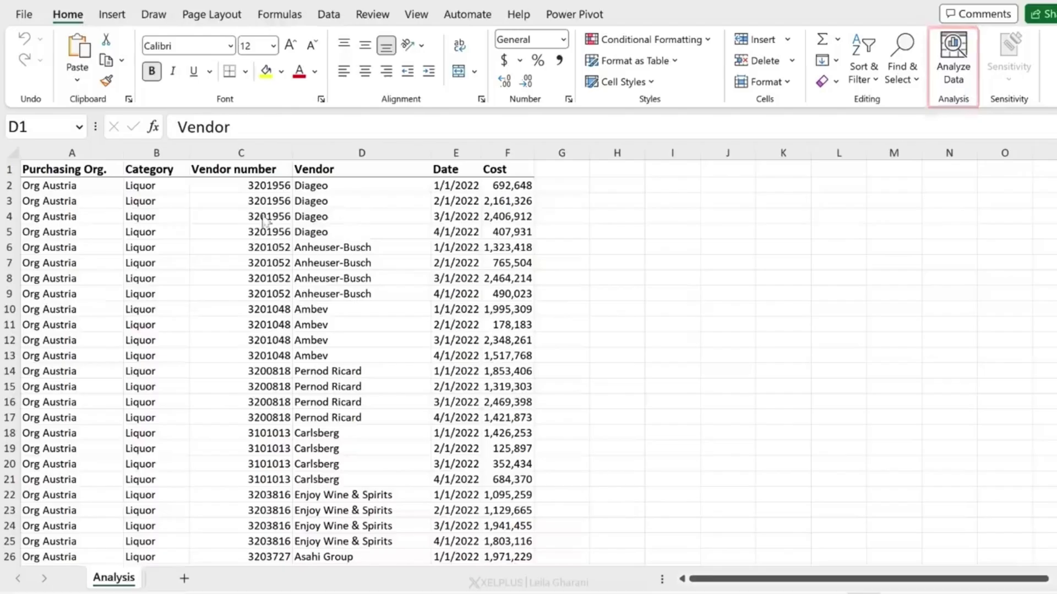
{"action": "left_click", "coordinate": [336, 310]}
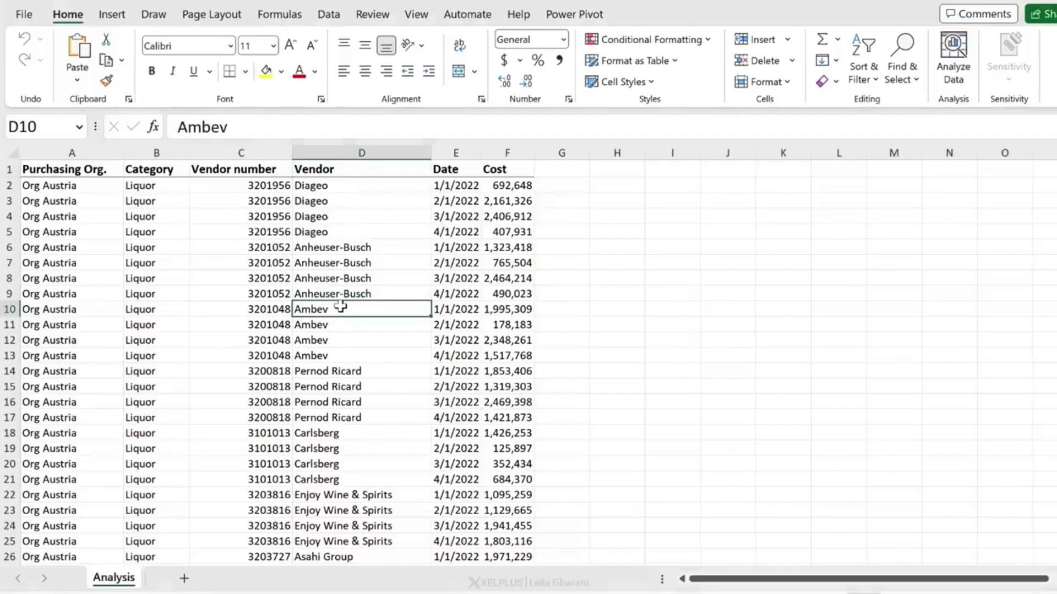
{"action": "key", "text": "ctrl+Down"}
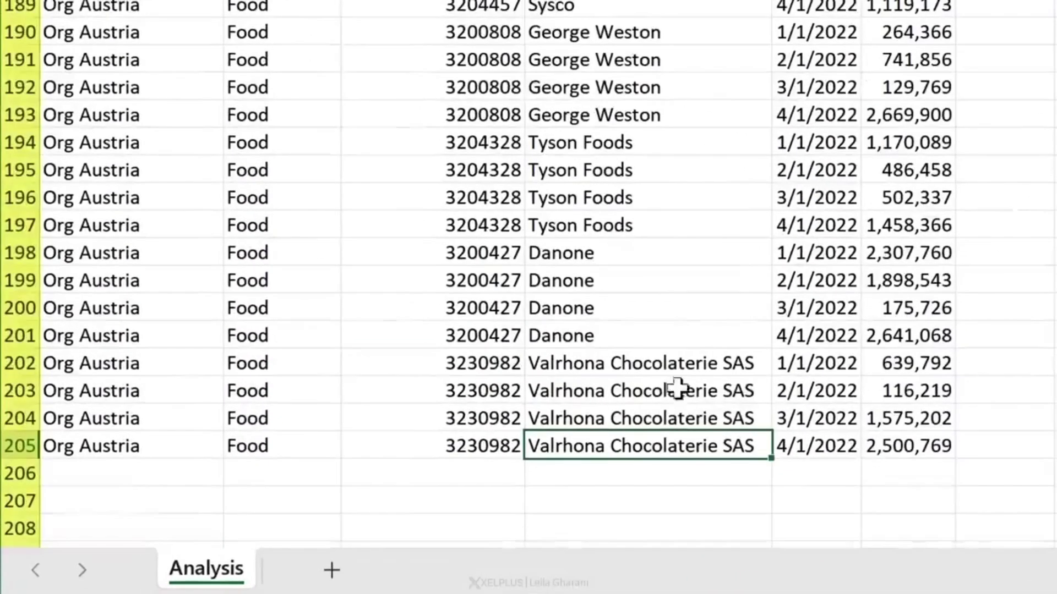
{"action": "key", "text": "ctrl+Up"}
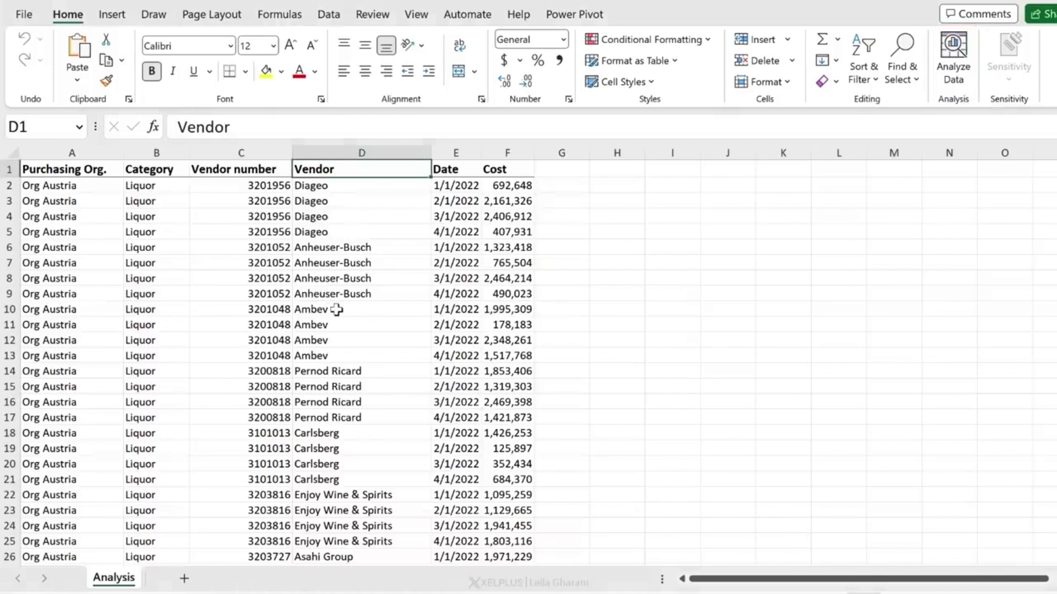
{"action": "left_click", "coordinate": [336, 310]}
{"action": "left_click", "coordinate": [336, 309]}
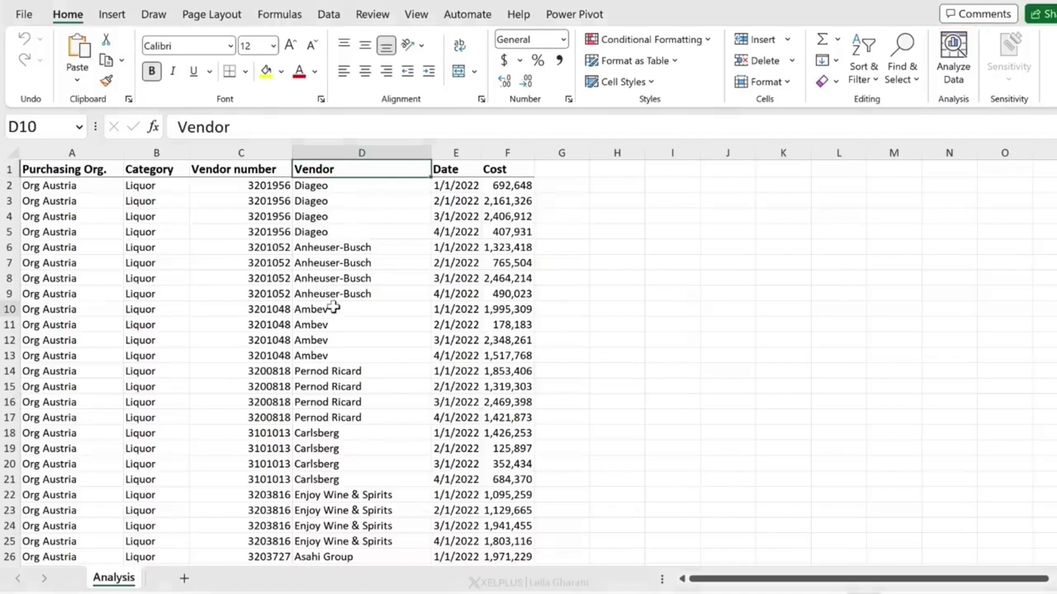
{"action": "key", "text": "ctrl+Down"}
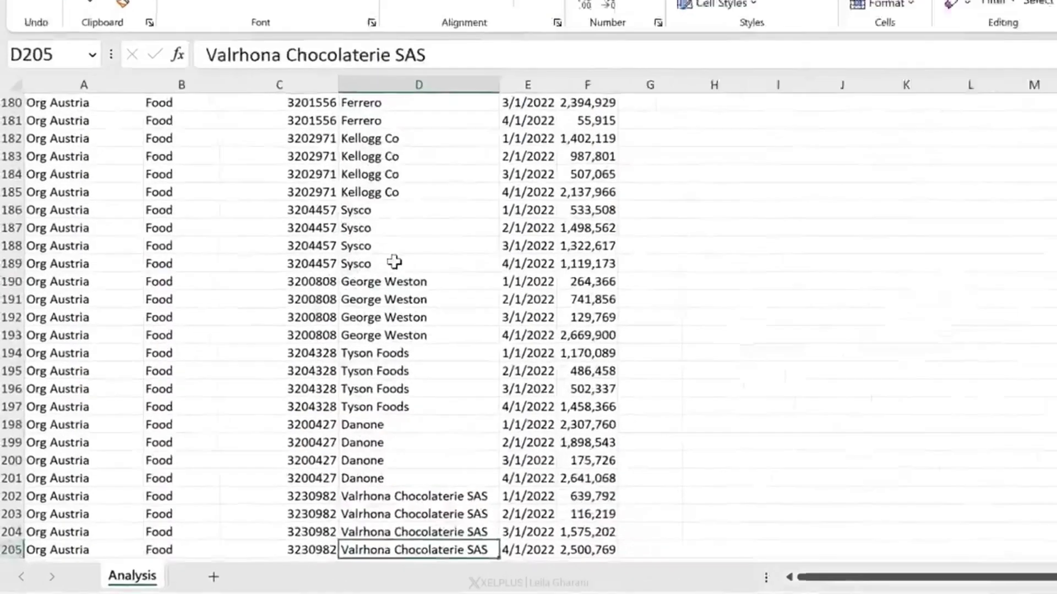
{"action": "key", "text": "ctrl+Up"}
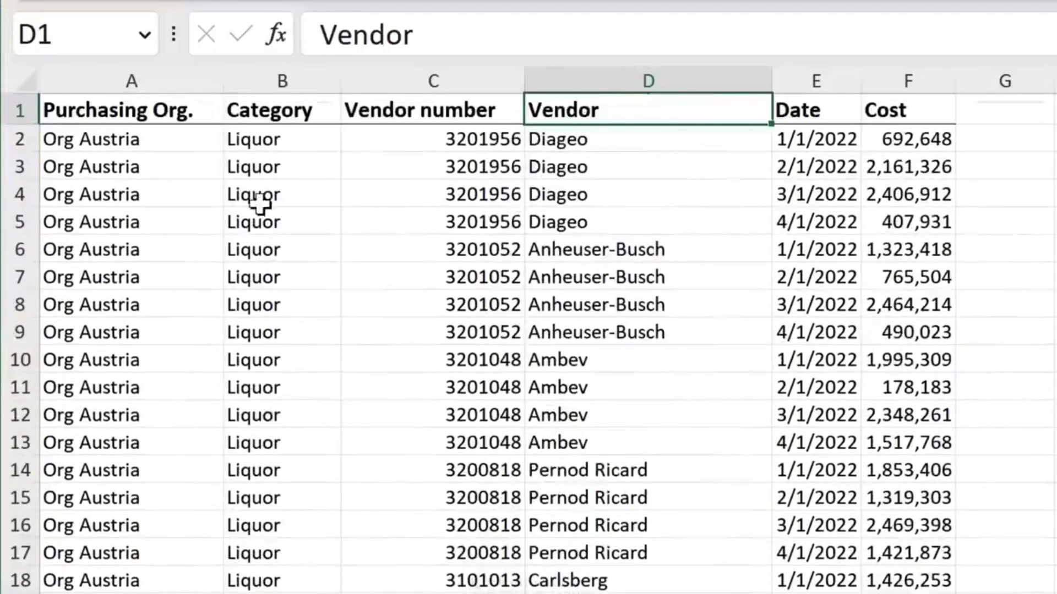
- Review the Category, Vendor, Date and Cost headers and the dates in E2 through E6
{"action": "left_click", "coordinate": [248, 117]}
{"action": "left_click", "coordinate": [579, 107]}
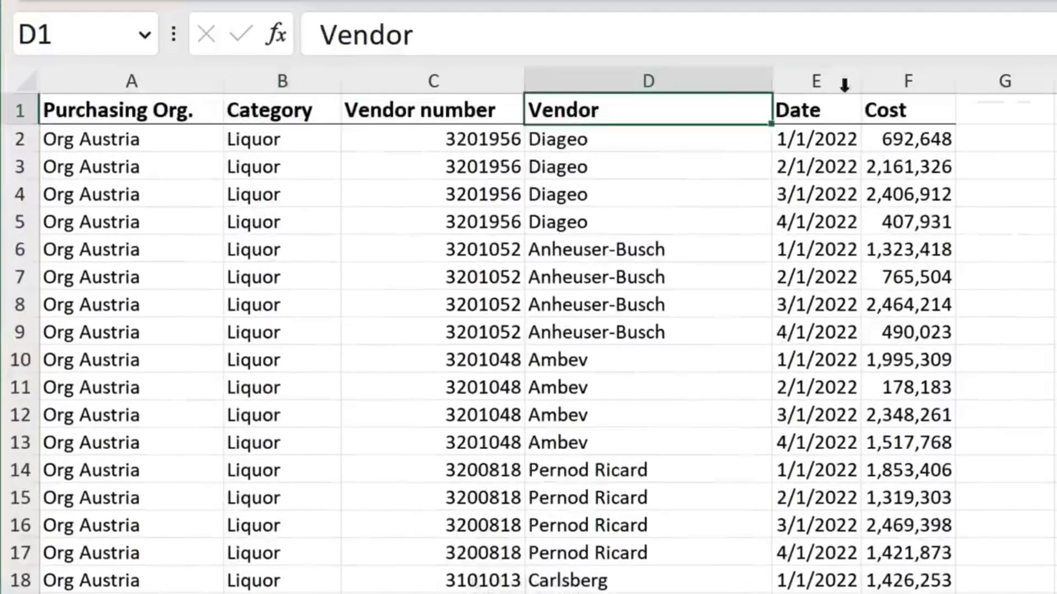
{"action": "left_click", "coordinate": [854, 108]}
{"action": "left_click", "coordinate": [903, 109]}
{"action": "left_click", "coordinate": [834, 144]}
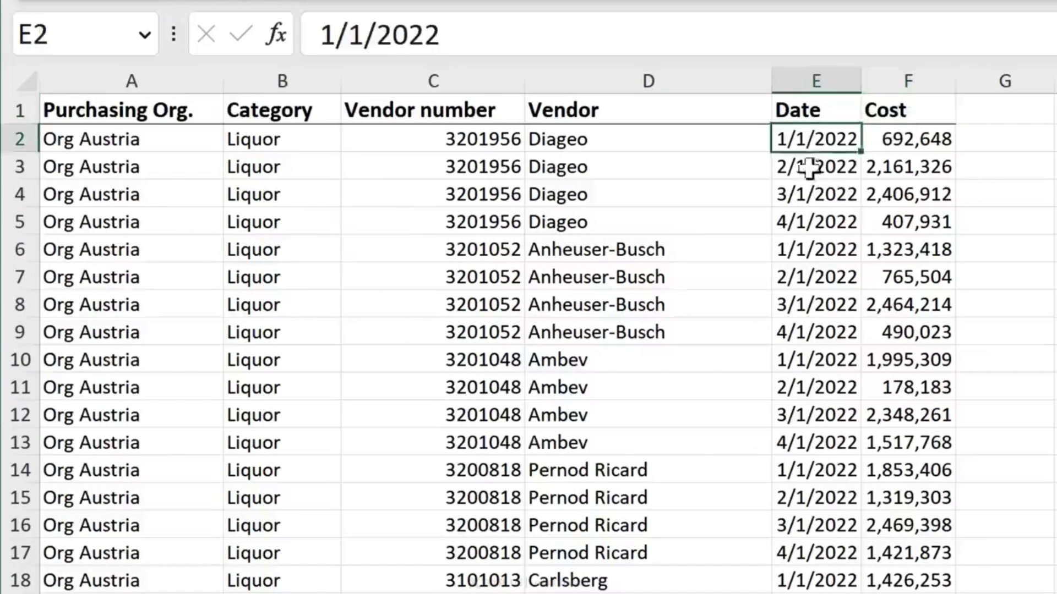
{"action": "left_click", "coordinate": [809, 167]}
{"action": "left_click", "coordinate": [806, 220]}
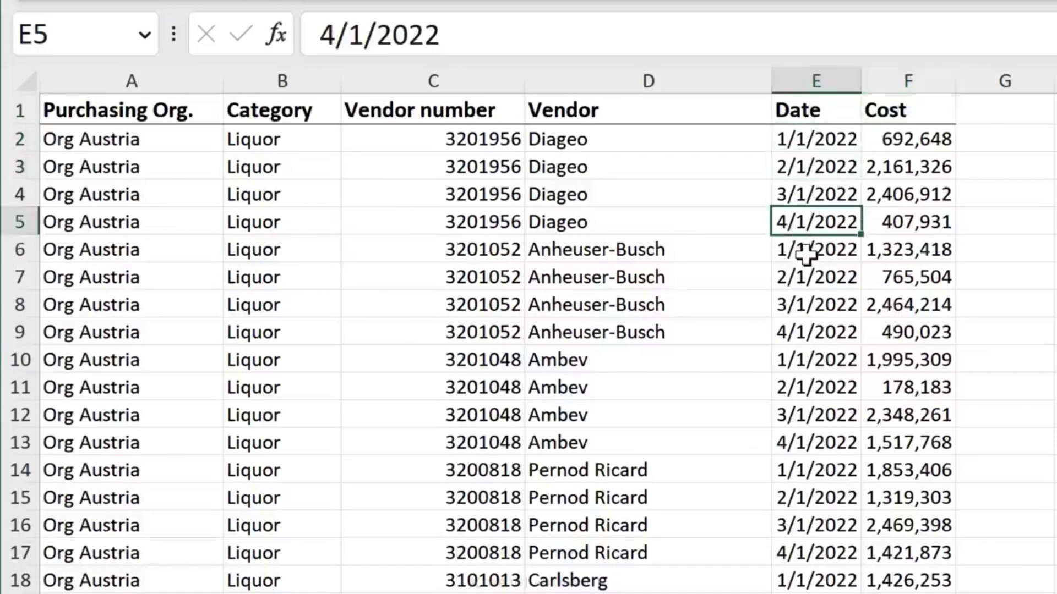
{"action": "left_click", "coordinate": [793, 254]}
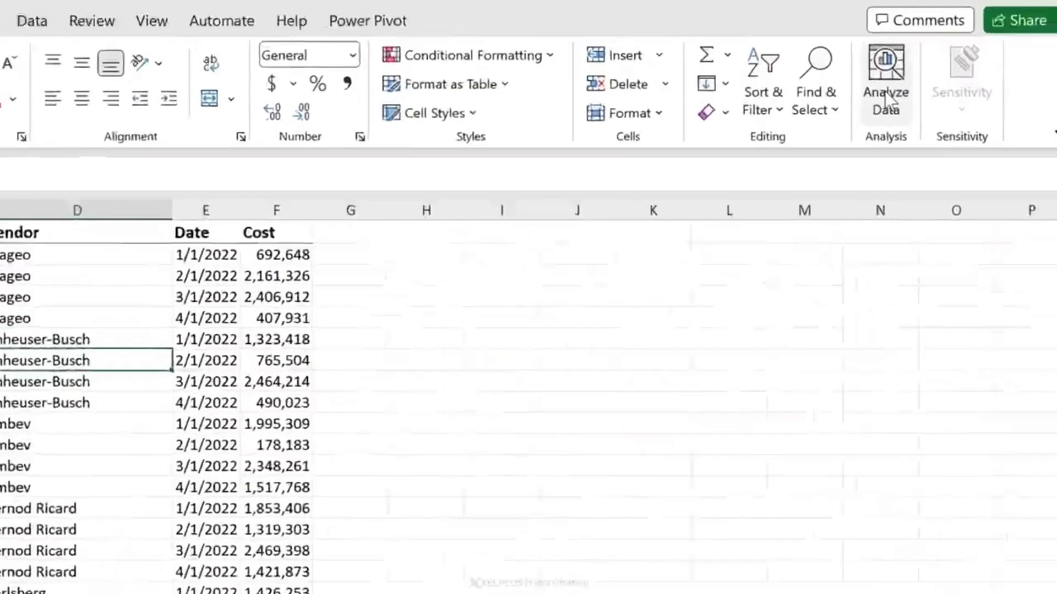
- Run Analyze Data and browse all its suggestion cards, including those revealed by Show more
{"action": "left_click", "coordinate": [884, 91]}
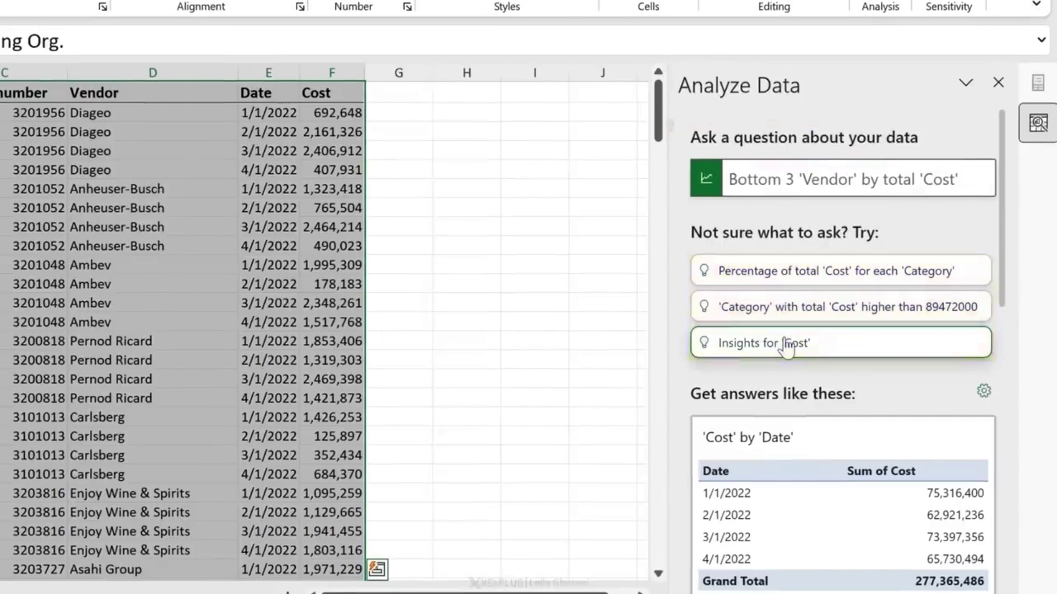
{"action": "scroll", "coordinate": [787, 347], "scroll_direction": "down", "scroll_amount": 4}
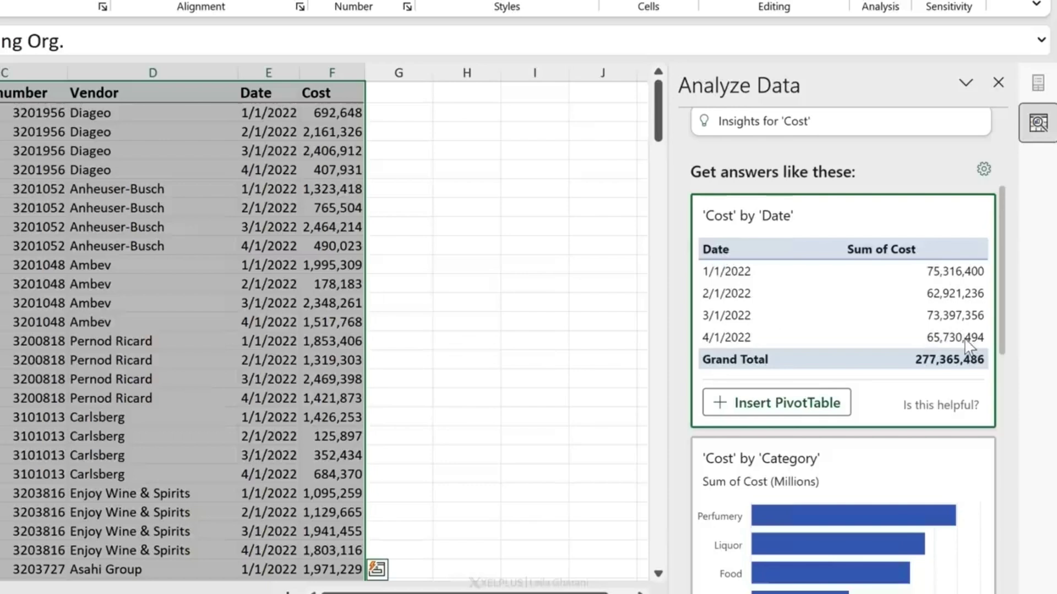
{"action": "scroll", "coordinate": [968, 347], "scroll_direction": "down", "scroll_amount": 4}
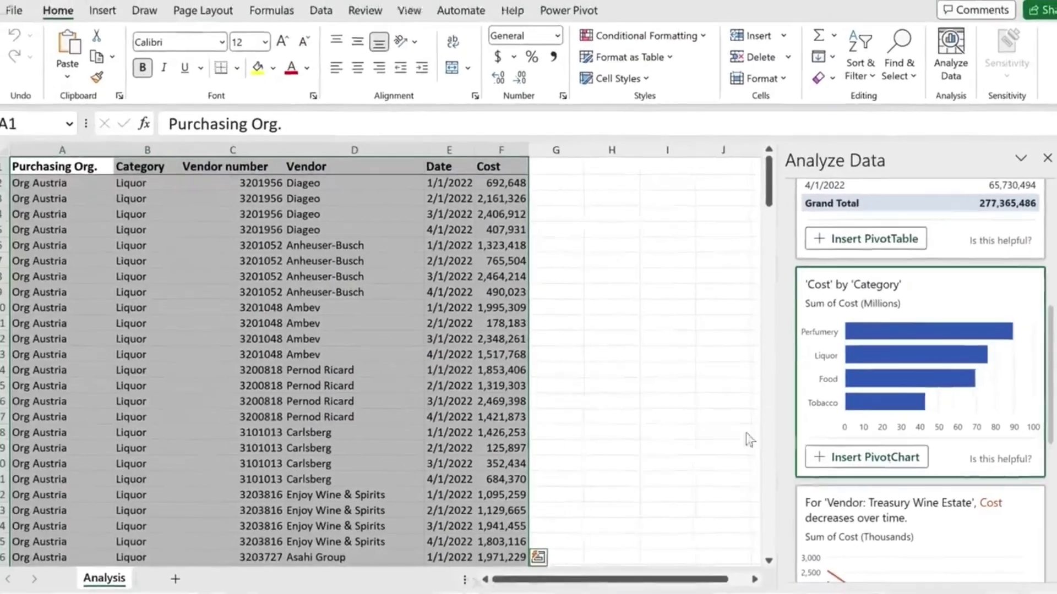
{"action": "scroll", "coordinate": [903, 401], "scroll_direction": "down", "scroll_amount": 3}
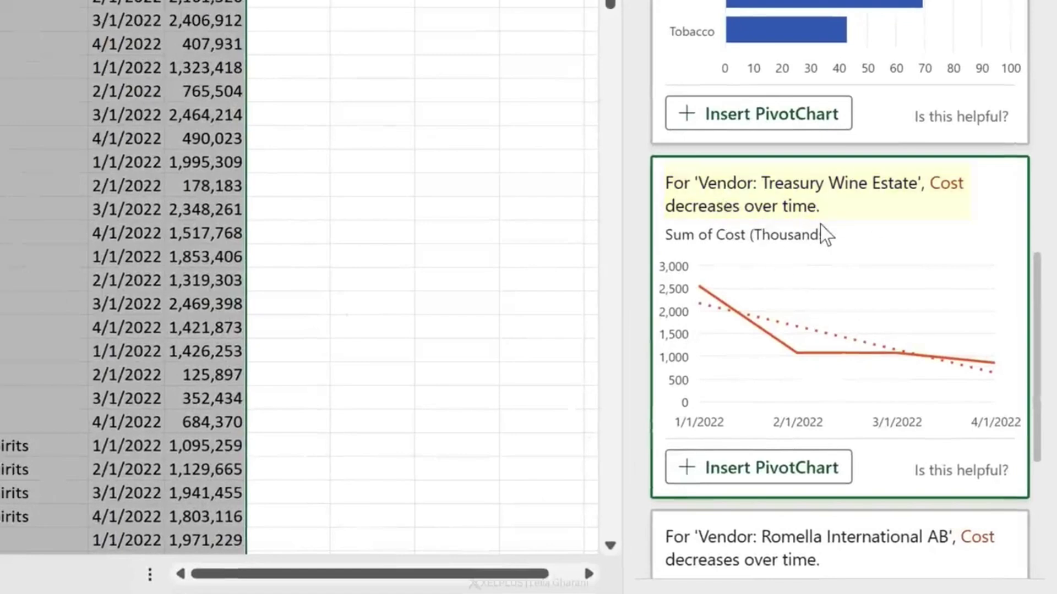
{"action": "scroll", "coordinate": [825, 234], "scroll_direction": "down", "scroll_amount": 6}
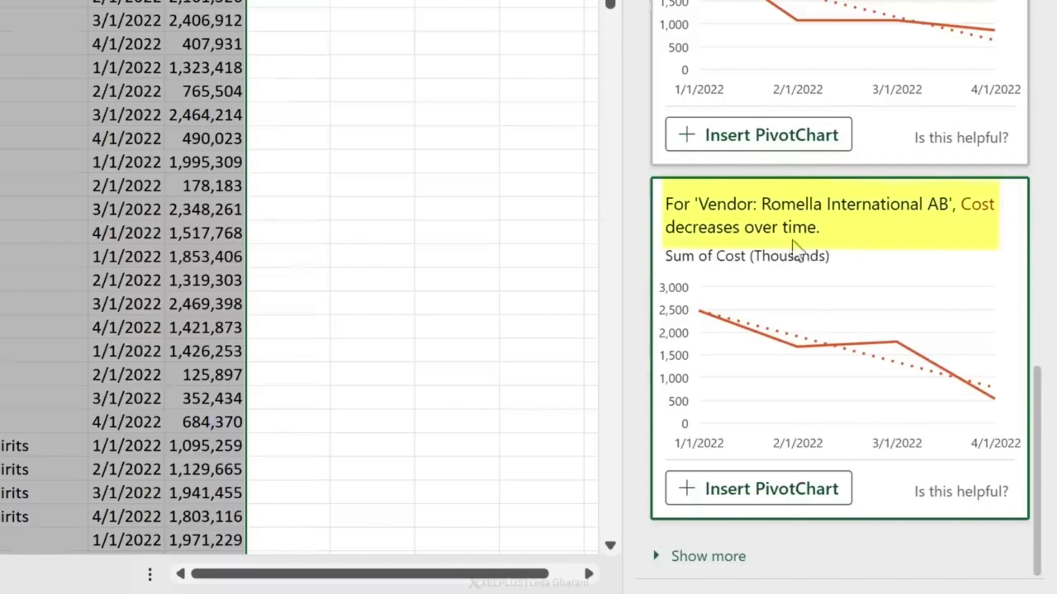
{"action": "left_click", "coordinate": [655, 553]}
{"action": "scroll", "coordinate": [817, 451], "scroll_direction": "down", "scroll_amount": 2}
{"action": "scroll", "coordinate": [817, 451], "scroll_direction": "down", "scroll_amount": 20}
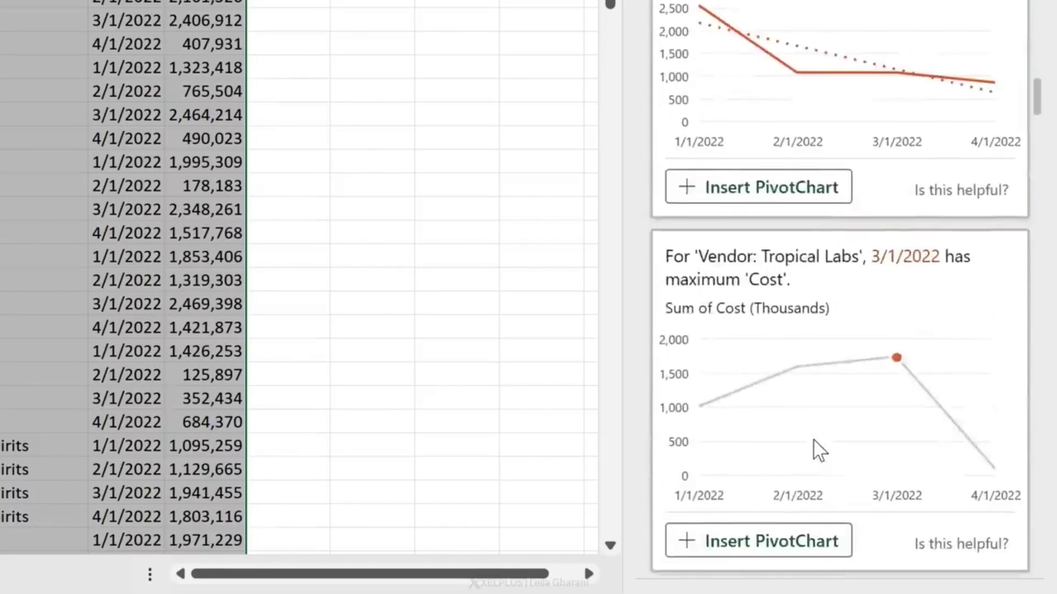
{"action": "scroll", "coordinate": [814, 440], "scroll_direction": "down", "scroll_amount": 20}
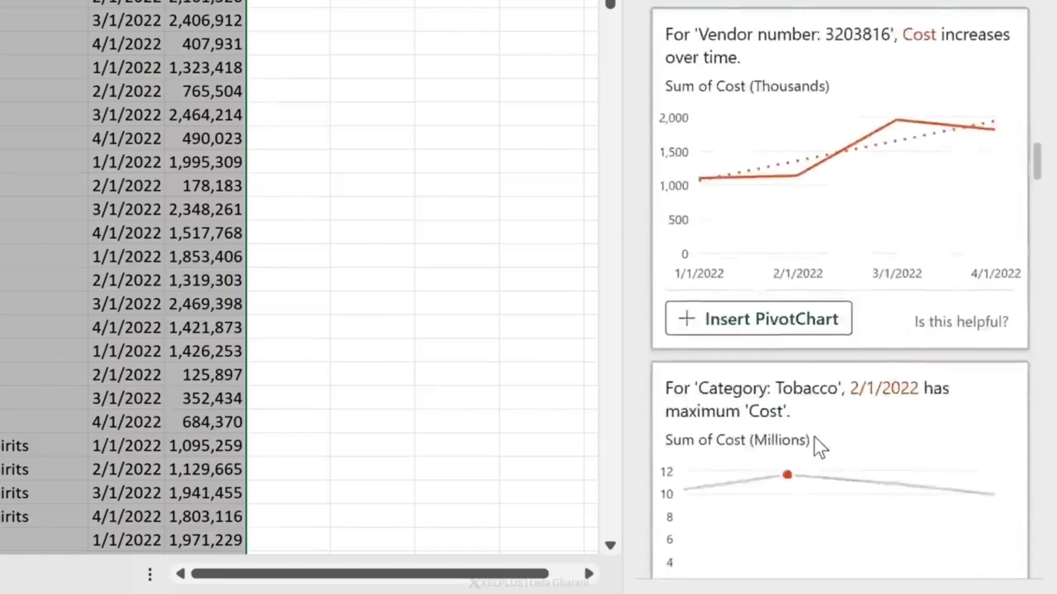
{"action": "scroll", "coordinate": [817, 440], "scroll_direction": "down", "scroll_amount": 8}
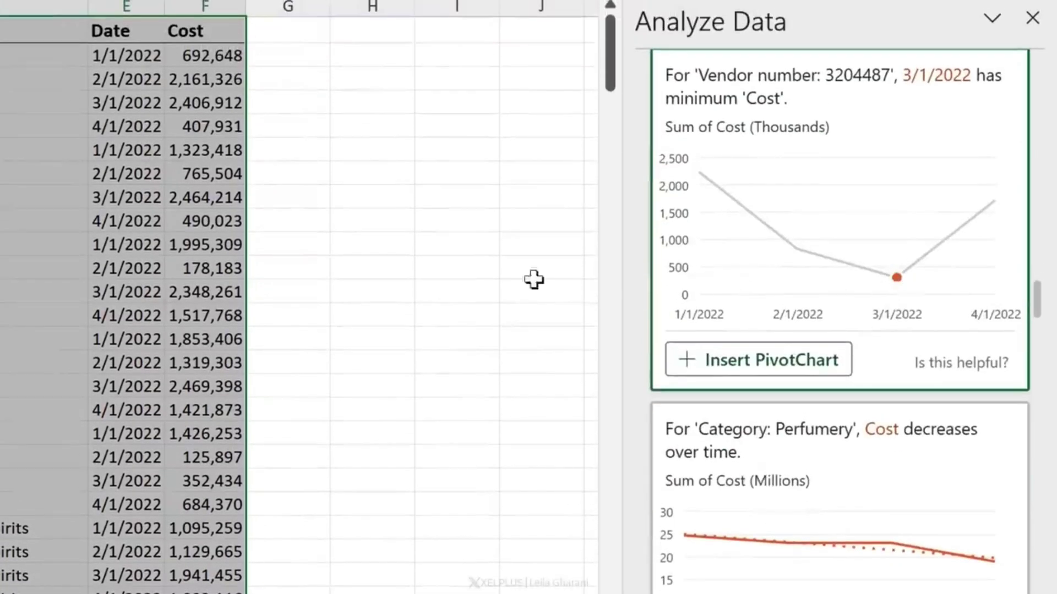
{"action": "scroll", "coordinate": [792, 357], "scroll_direction": "up", "scroll_amount": 12}
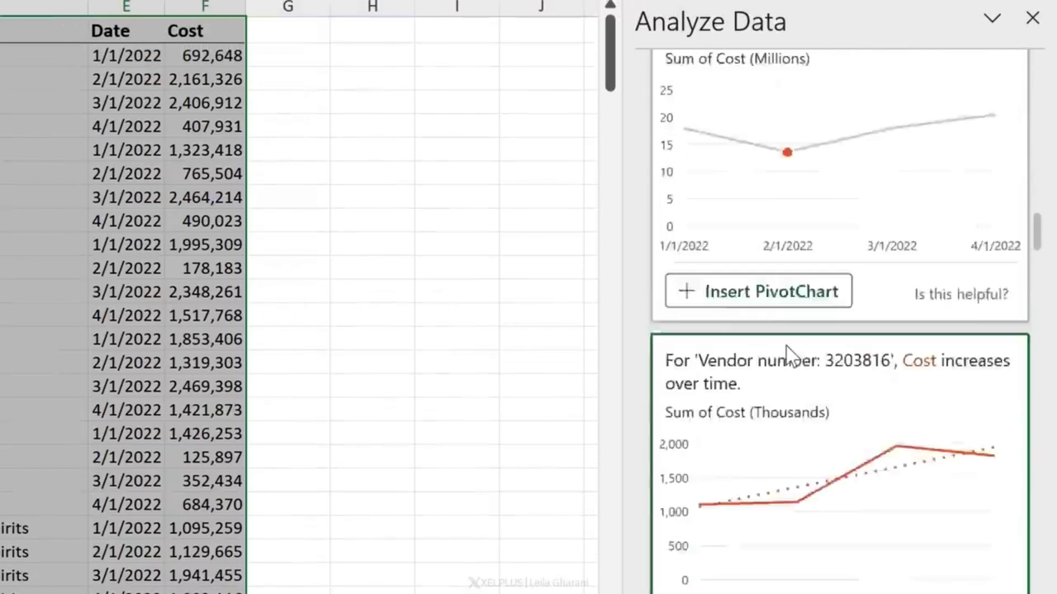
{"action": "scroll", "coordinate": [782, 355], "scroll_direction": "up", "scroll_amount": 15}
{"action": "scroll", "coordinate": [777, 355], "scroll_direction": "down", "scroll_amount": 3}
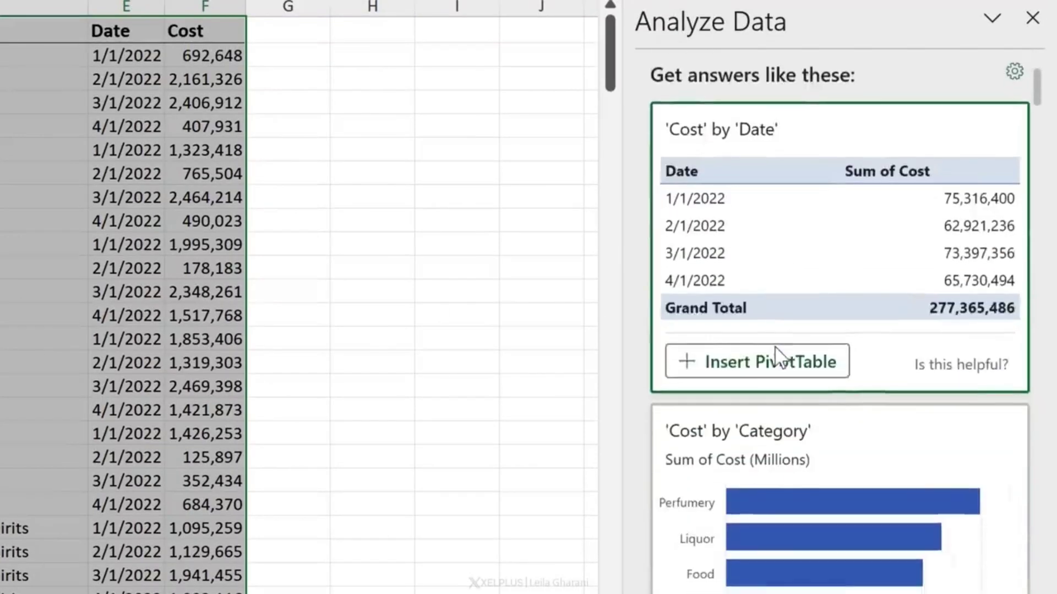
- Insert the Cost by Date PivotTable, autofit column B, and rename Sum of Cost to Total Cost
{"action": "left_click", "coordinate": [777, 355]}
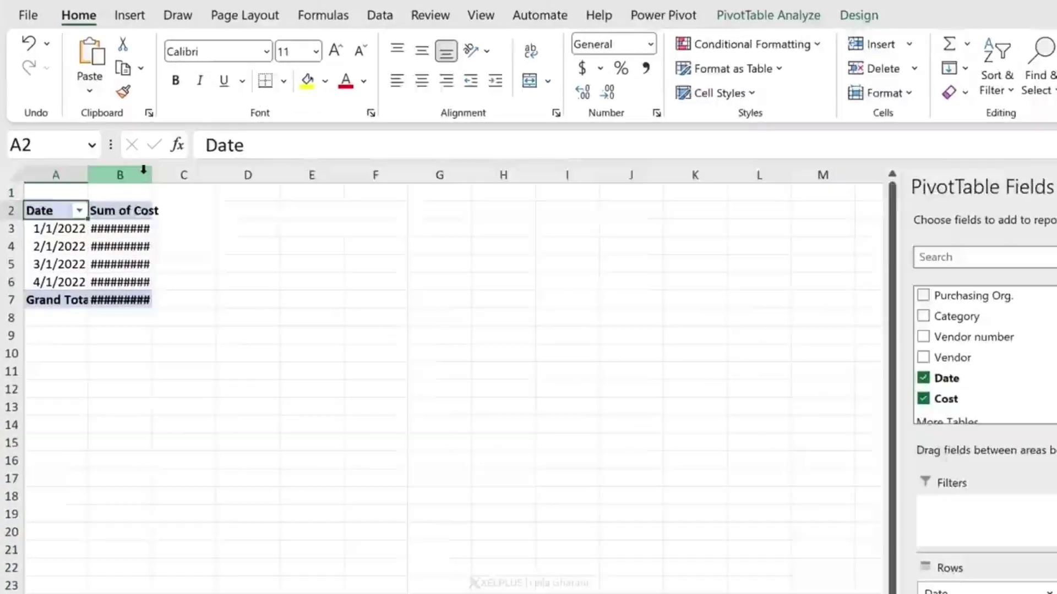
{"action": "left_click", "coordinate": [124, 152]}
{"action": "double_click", "coordinate": [131, 152]}
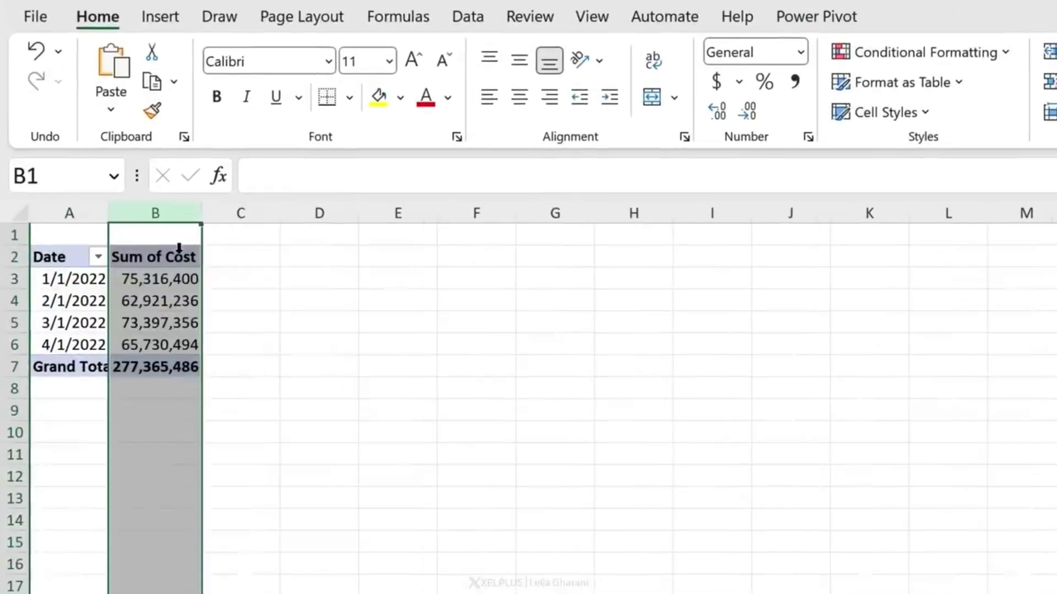
{"action": "left_click", "coordinate": [179, 248]}
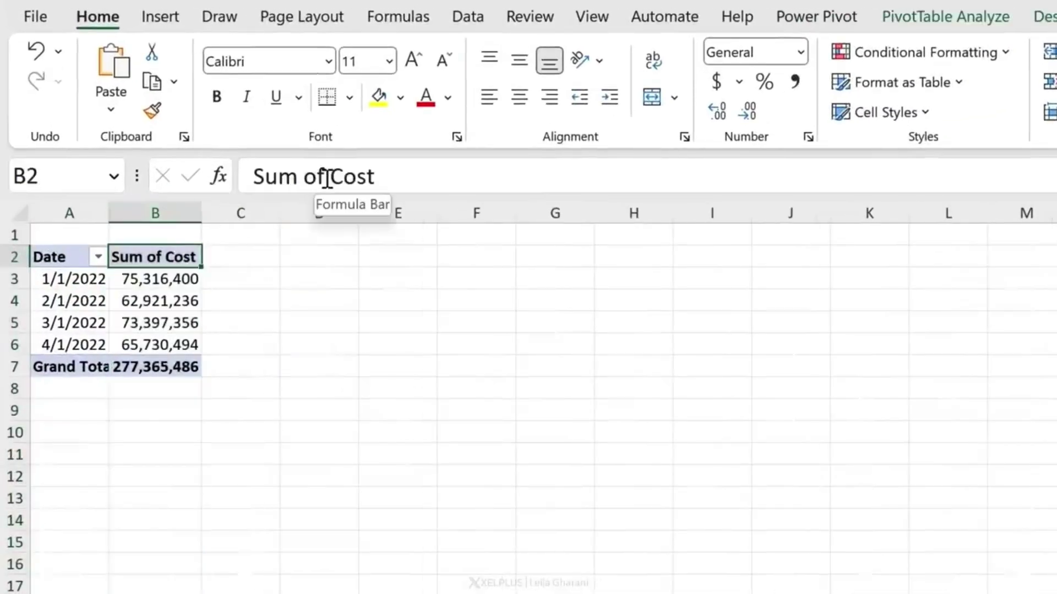
{"action": "left_click_drag", "start_coordinate": [324, 176], "coordinate": [241, 176]}
{"action": "type", "text": "Total"}
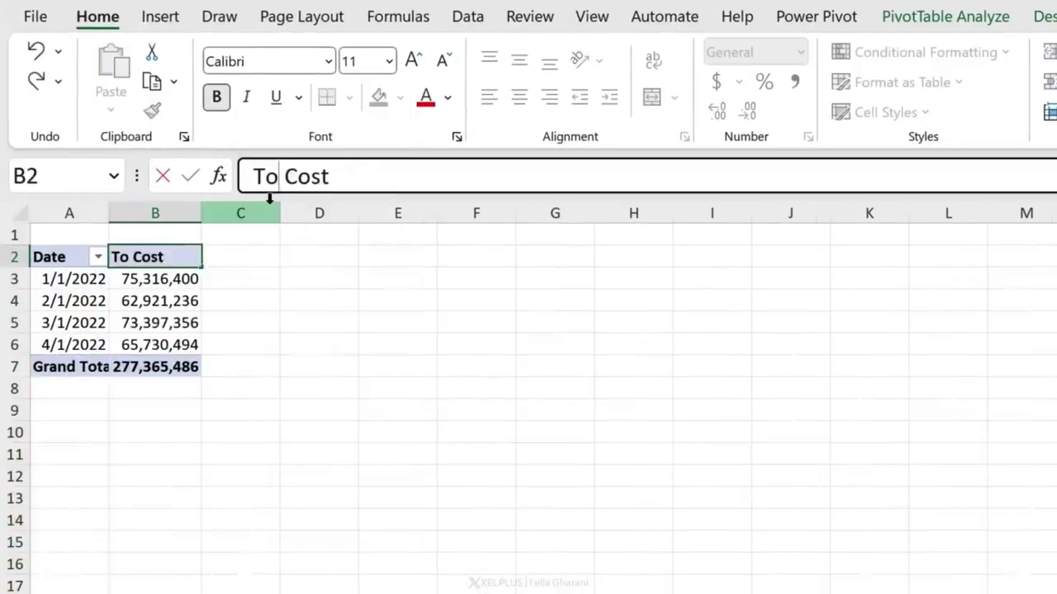
{"action": "key", "text": "Return"}
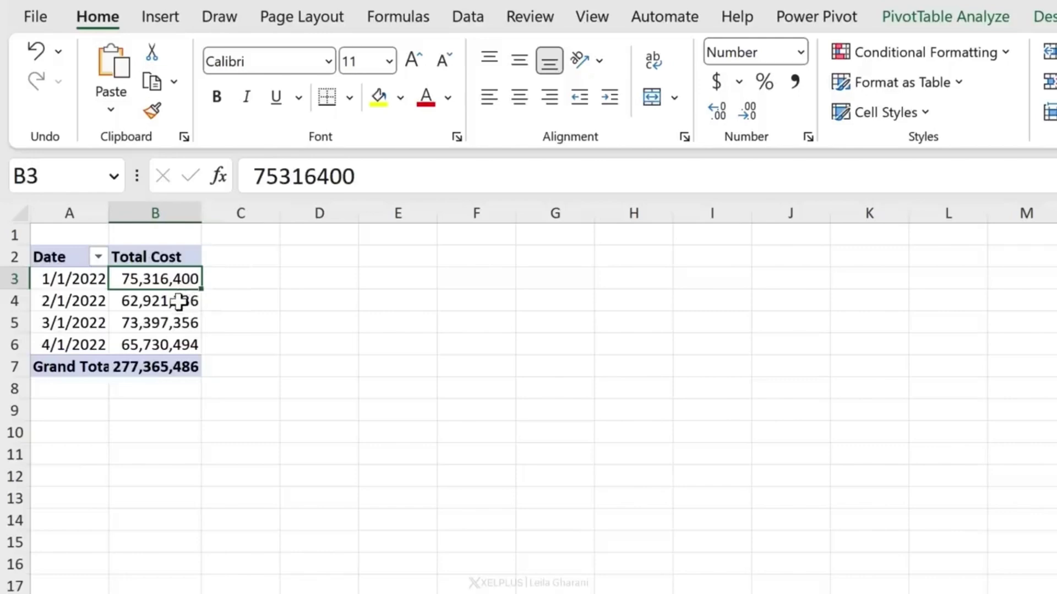
{"action": "mouse_move", "coordinate": [178, 301]}
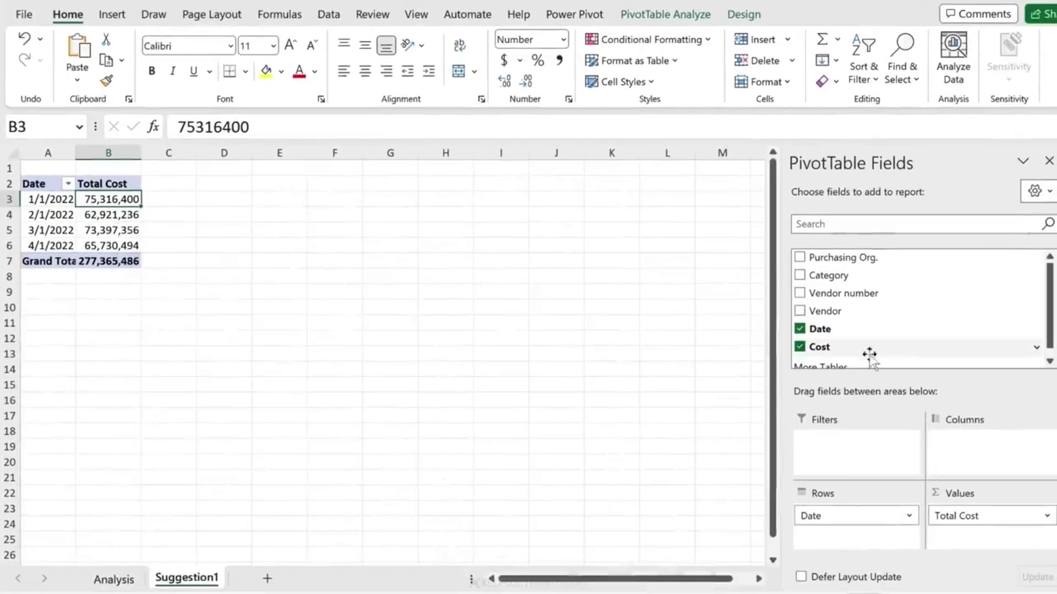
- Add a second Cost value to the PivotTable, summarized as Average and named Average Cost
{"action": "scroll", "coordinate": [856, 346], "scroll_direction": "down", "scroll_amount": 1}
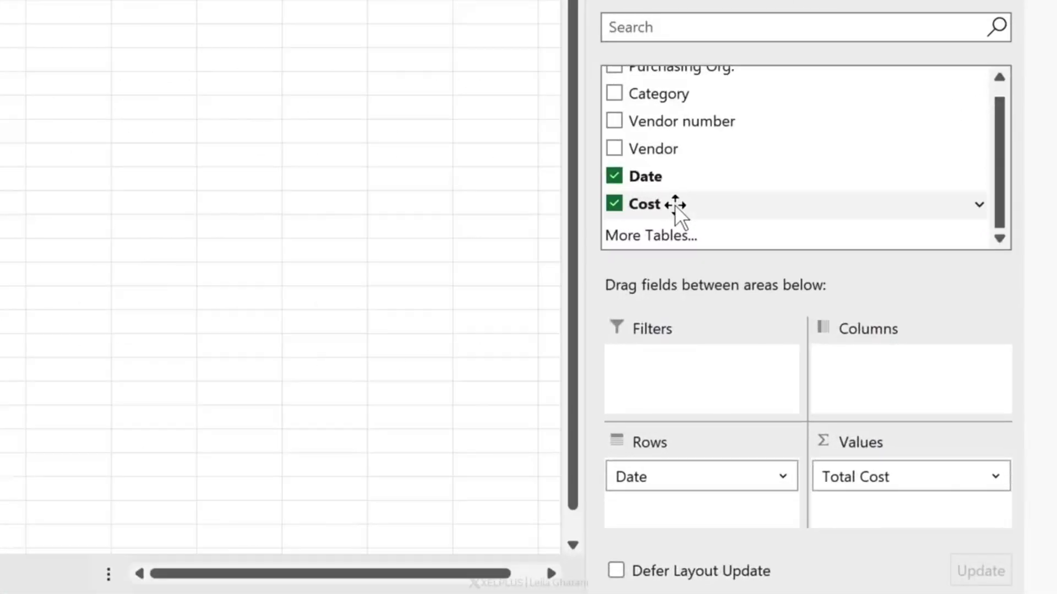
{"action": "left_click_drag", "start_coordinate": [839, 340], "coordinate": [975, 478]}
{"action": "left_click_drag", "start_coordinate": [882, 420], "coordinate": [898, 523]}
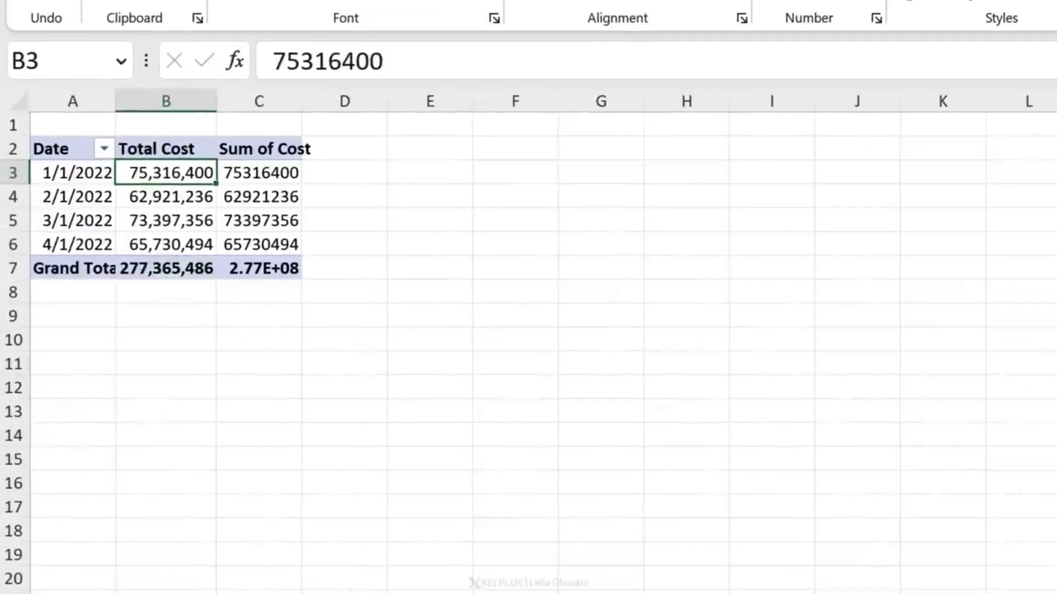
{"action": "left_click", "coordinate": [283, 138]}
{"action": "left_click", "coordinate": [279, 146]}
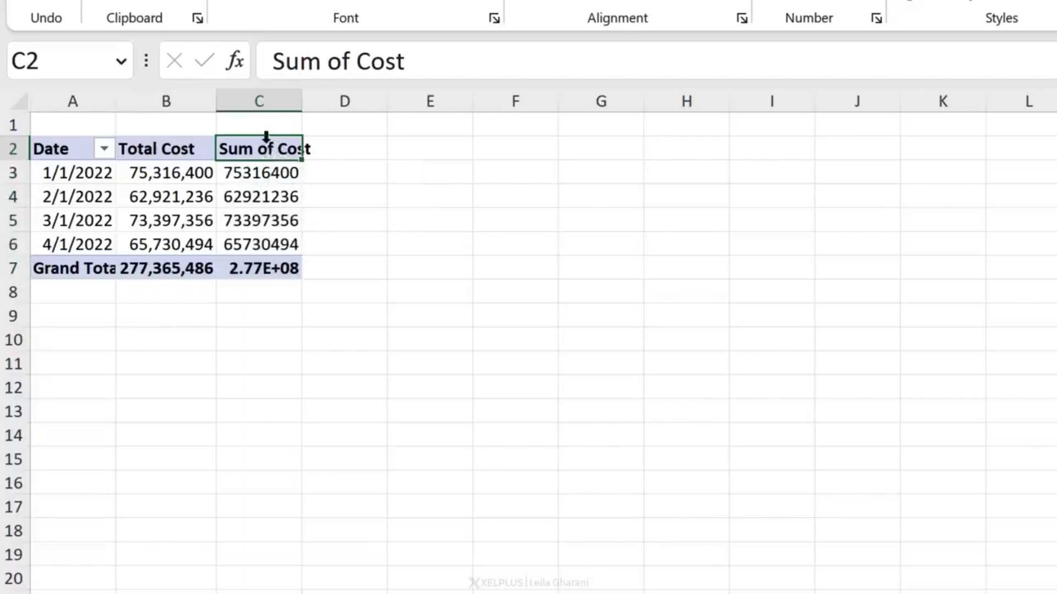
{"action": "double_click", "coordinate": [266, 146]}
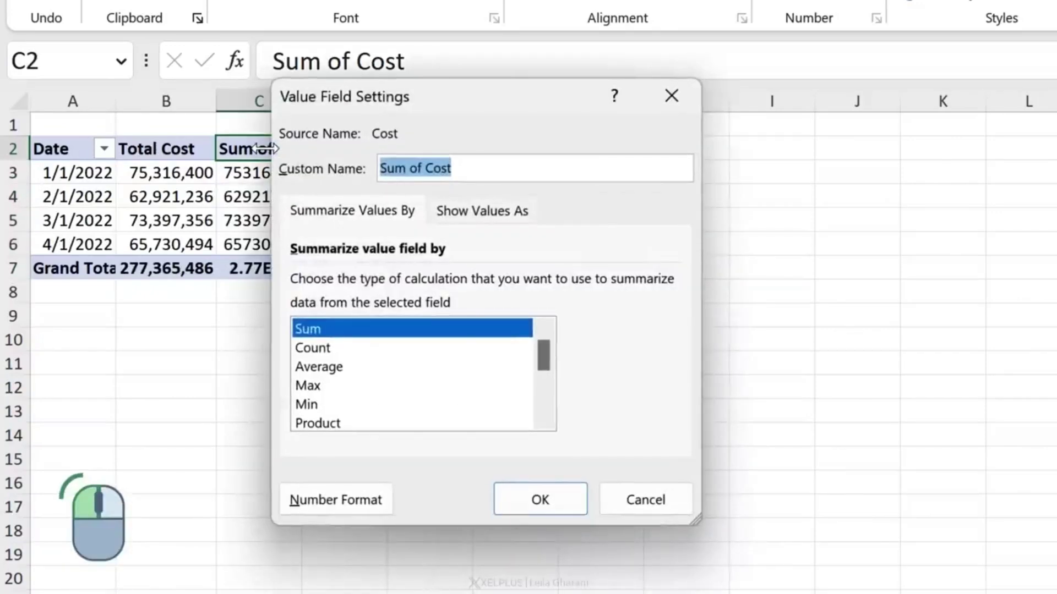
{"action": "left_click", "coordinate": [350, 369]}
{"action": "key", "text": "BackSpace"}
{"action": "key", "text": "BackSpace"}
{"action": "key", "text": "BackSpace"}
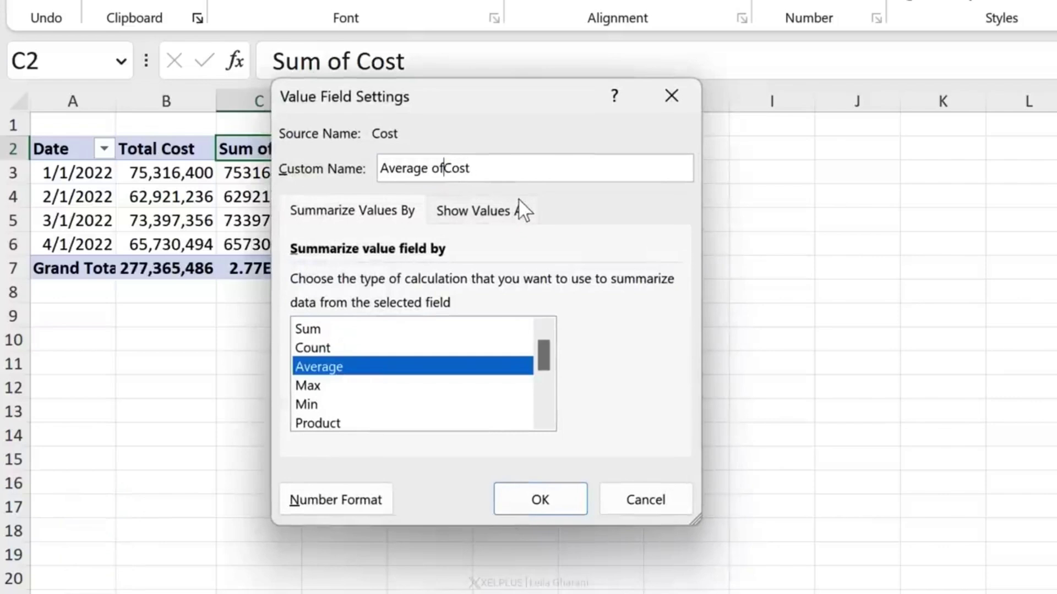
{"action": "left_click", "coordinate": [553, 498]}
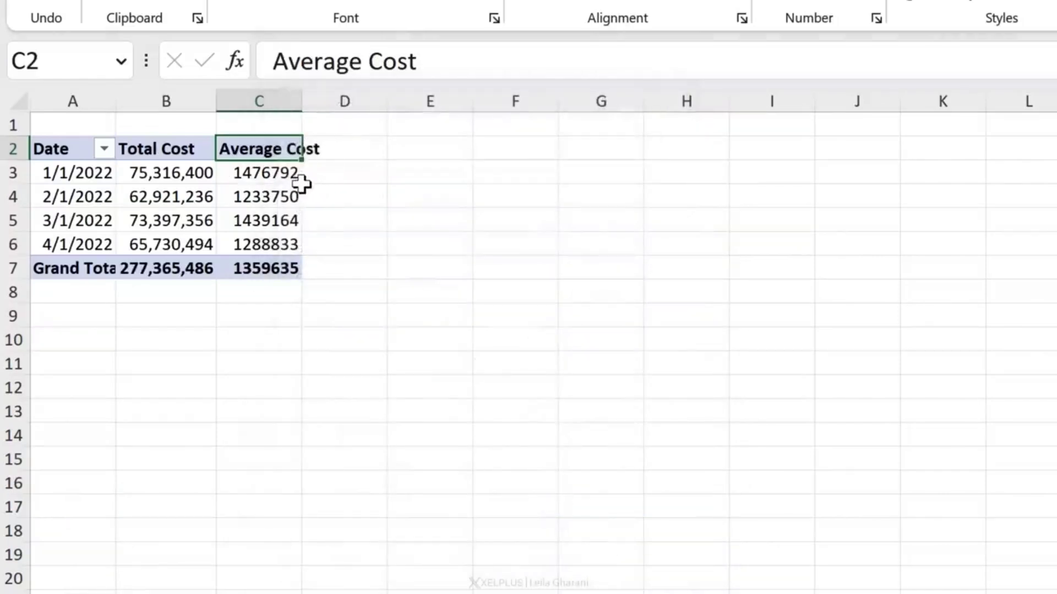
{"action": "left_click", "coordinate": [270, 175]}
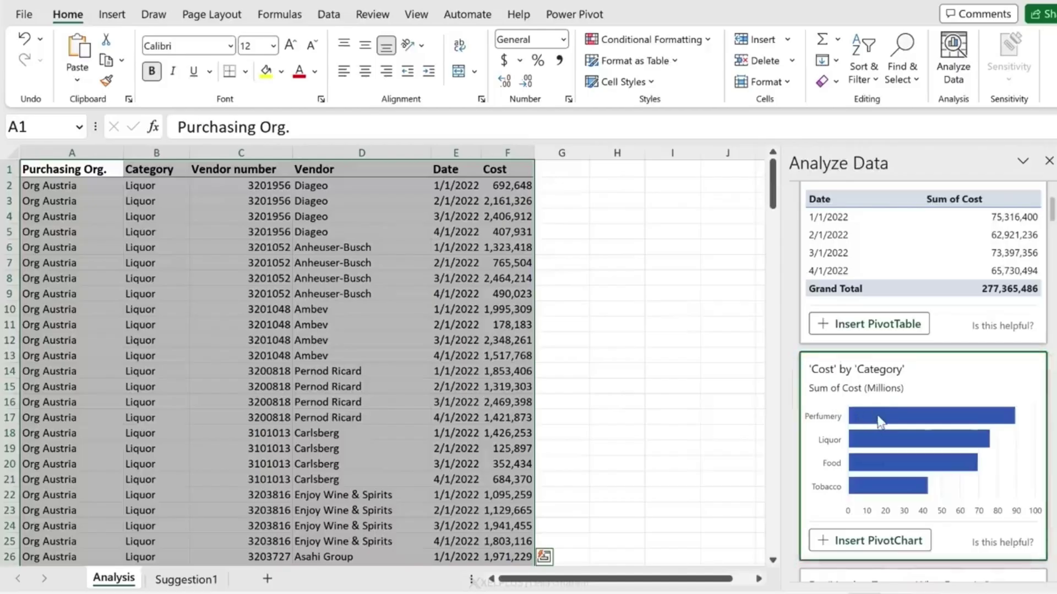
- Ask Analyze Data 'average cost by Category', then extend the question with 'as column chart'
{"action": "scroll", "coordinate": [874, 405], "scroll_direction": "up", "scroll_amount": 5}
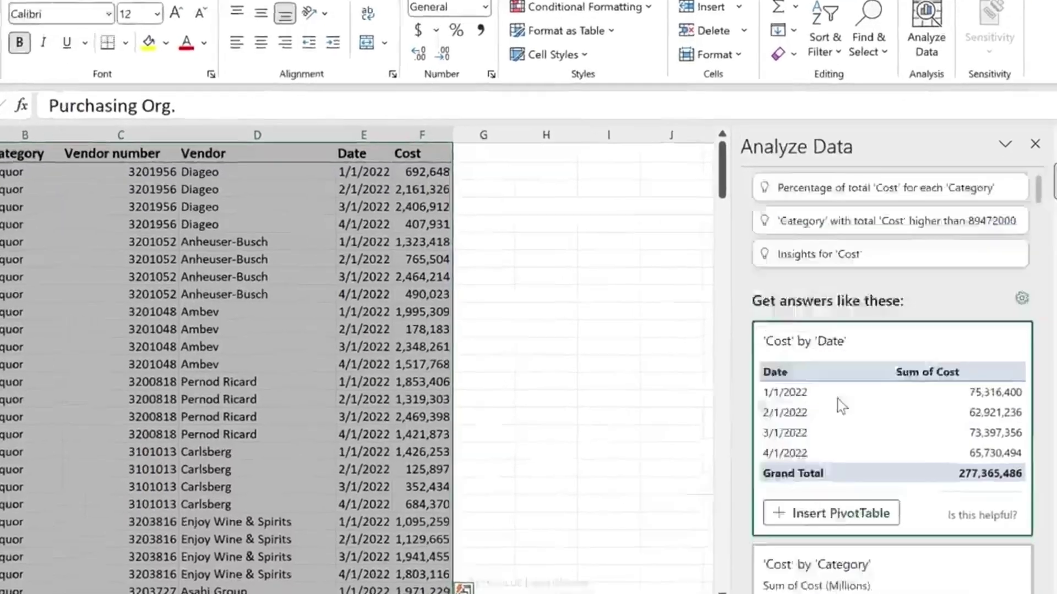
{"action": "left_click", "coordinate": [674, 213]}
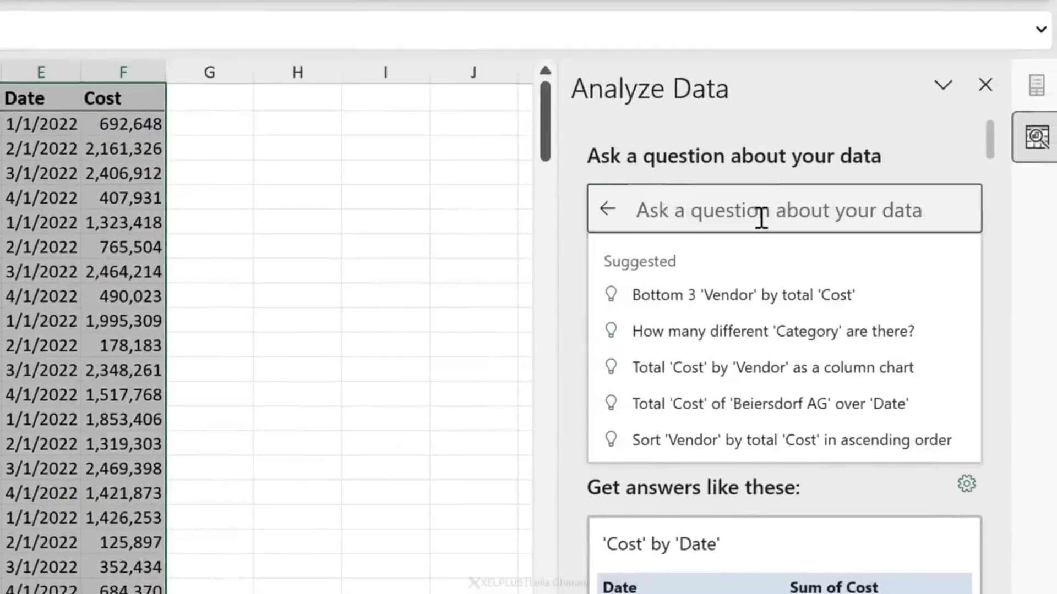
{"action": "type", "text": "average cost b"}
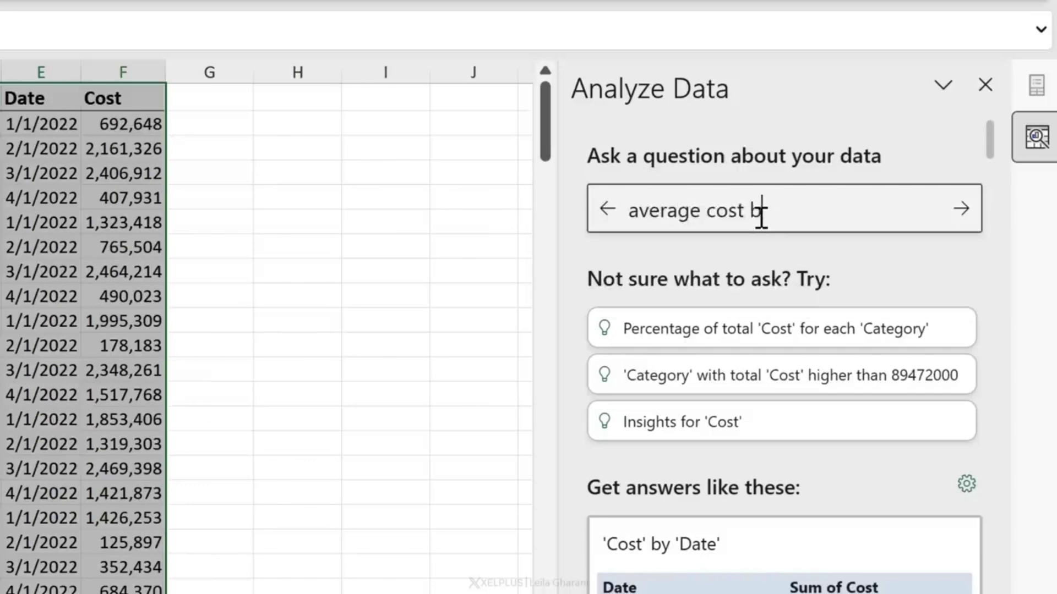
{"action": "type", "text": "y cat"}
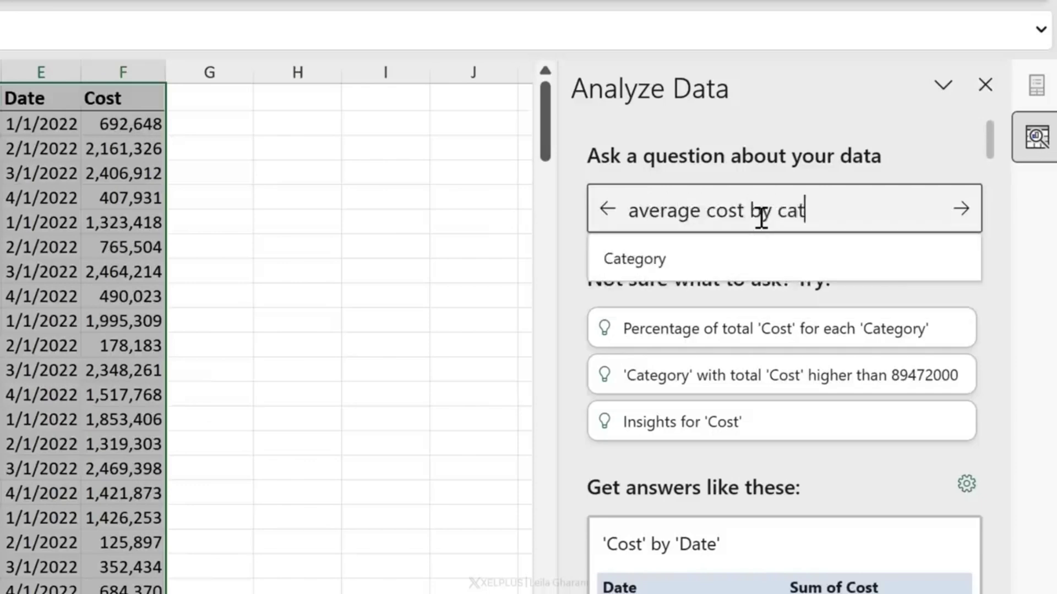
{"action": "left_click", "coordinate": [719, 263]}
{"action": "key", "text": "Return"}
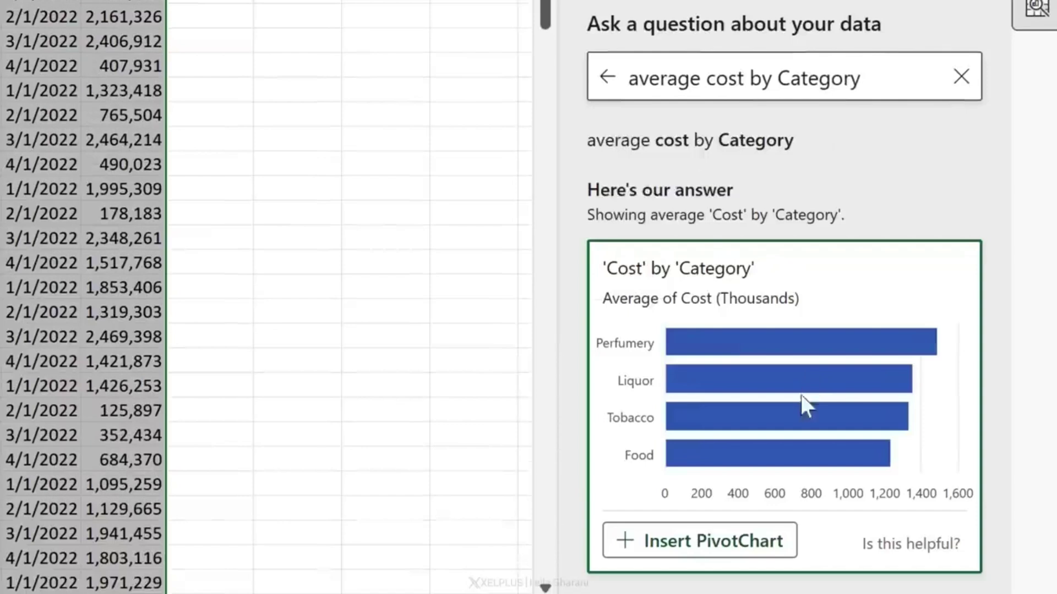
{"action": "left_click", "coordinate": [872, 78]}
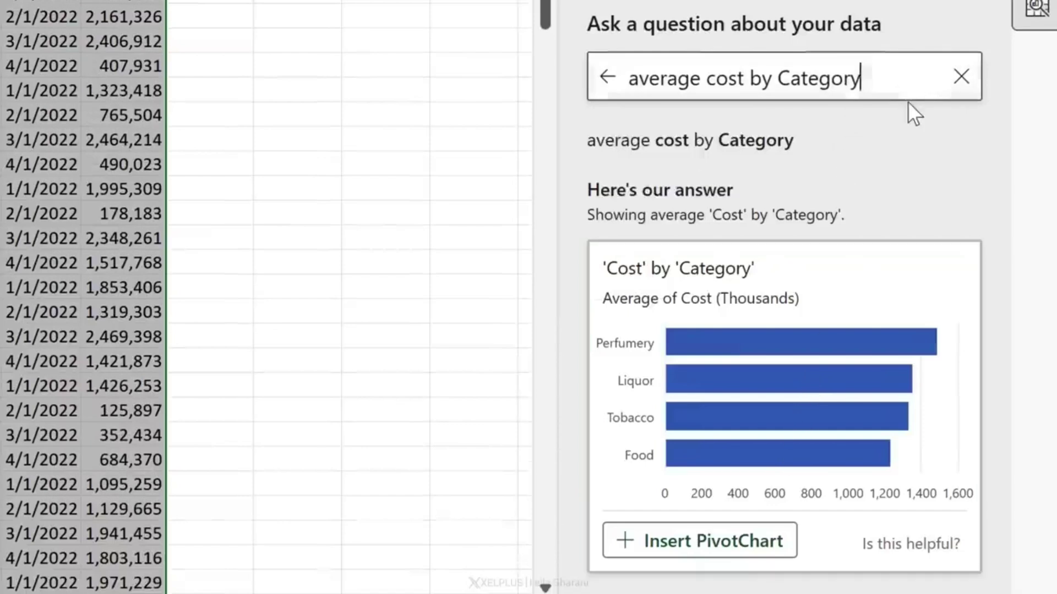
{"action": "type", "text": "as column chart"}
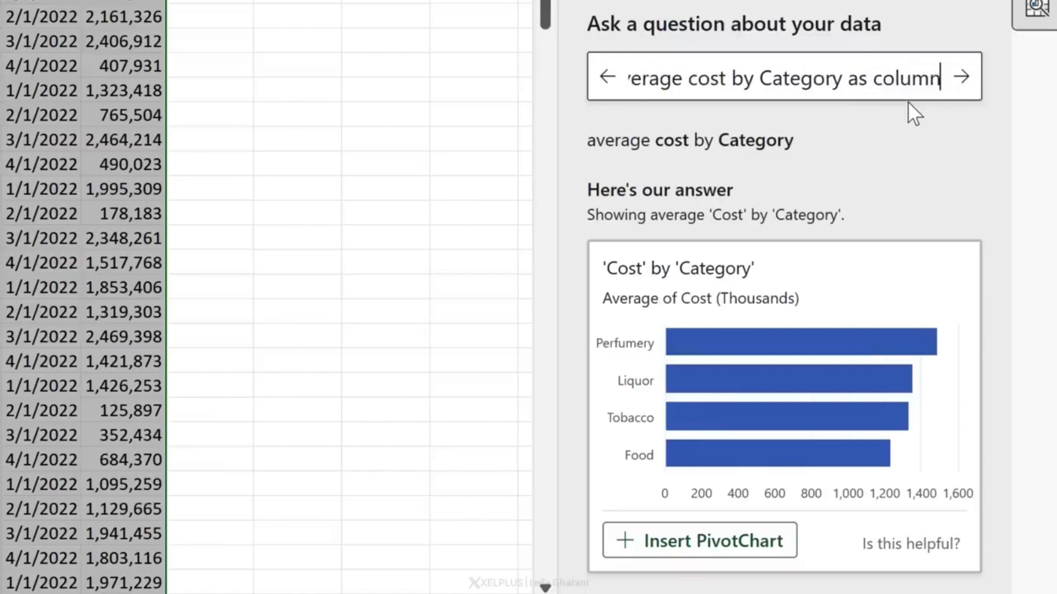
{"action": "key", "text": "Return"}
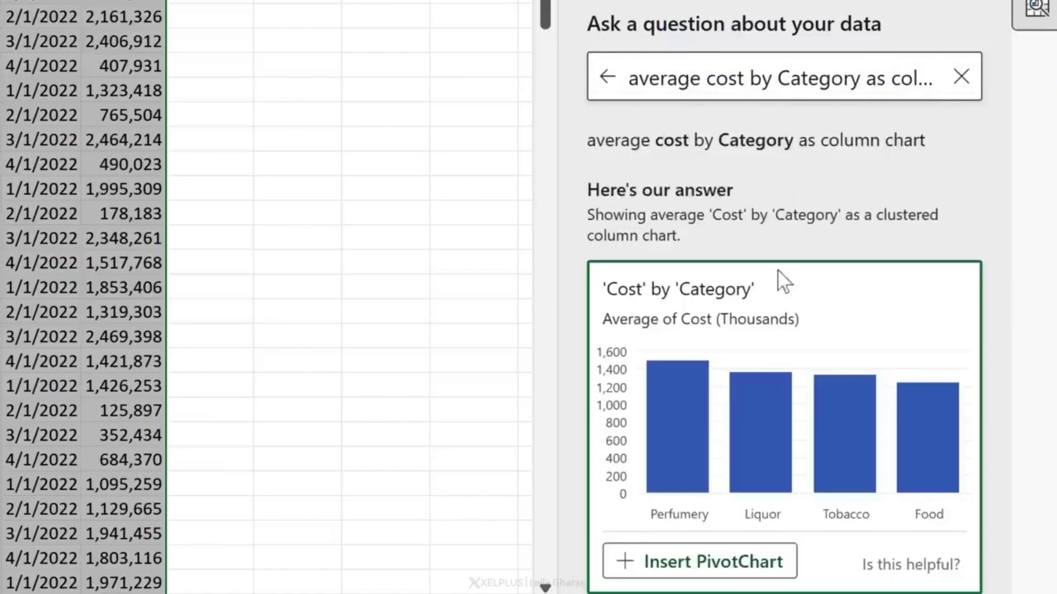
- Insert the average Cost by Category PivotChart and check its Food value and chart fields
{"action": "left_click", "coordinate": [708, 561]}
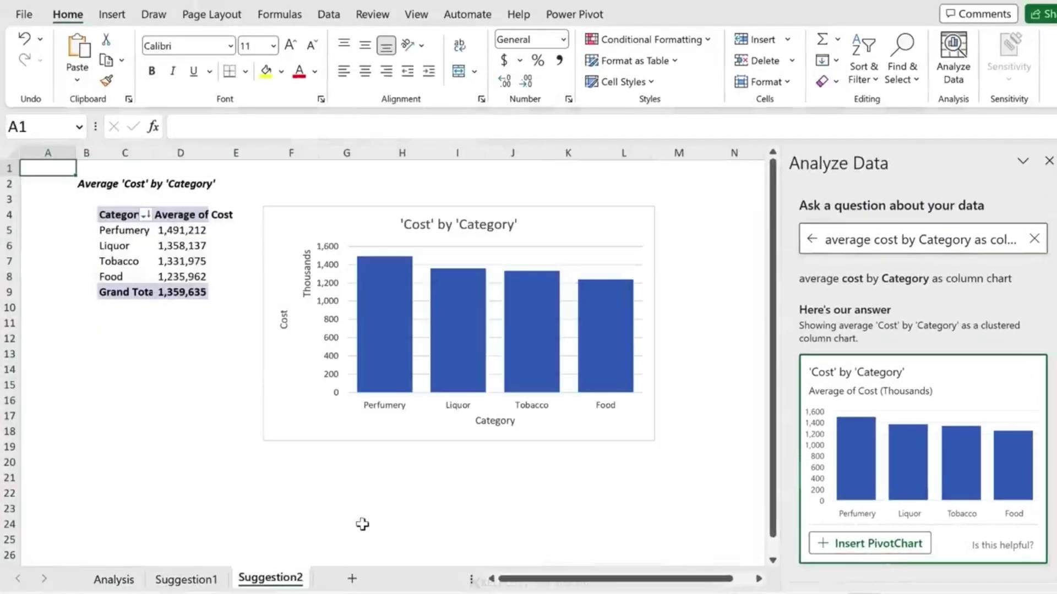
{"action": "left_click", "coordinate": [160, 277]}
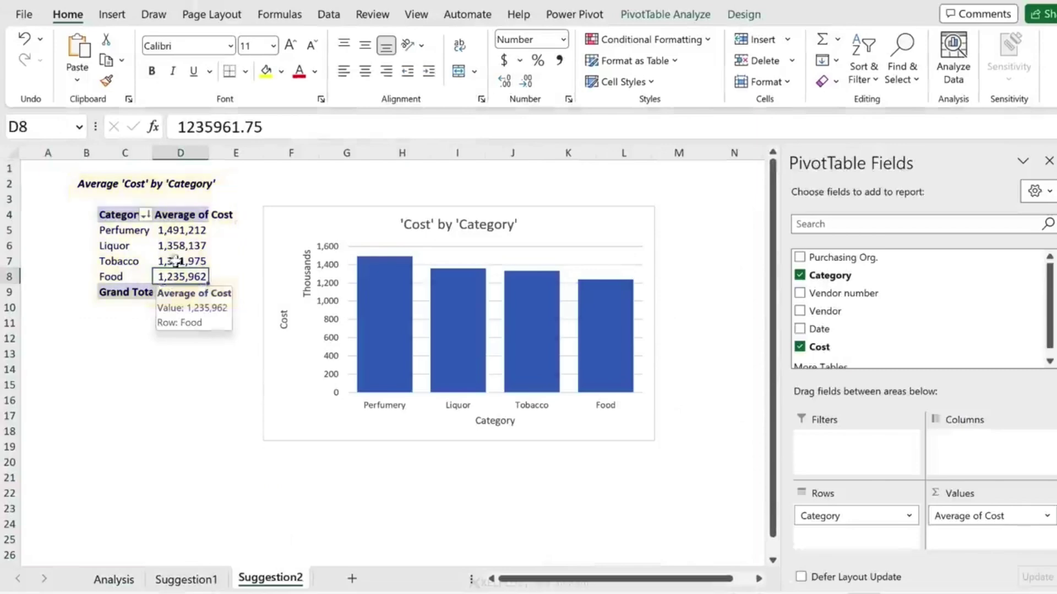
{"action": "left_click", "coordinate": [313, 226]}
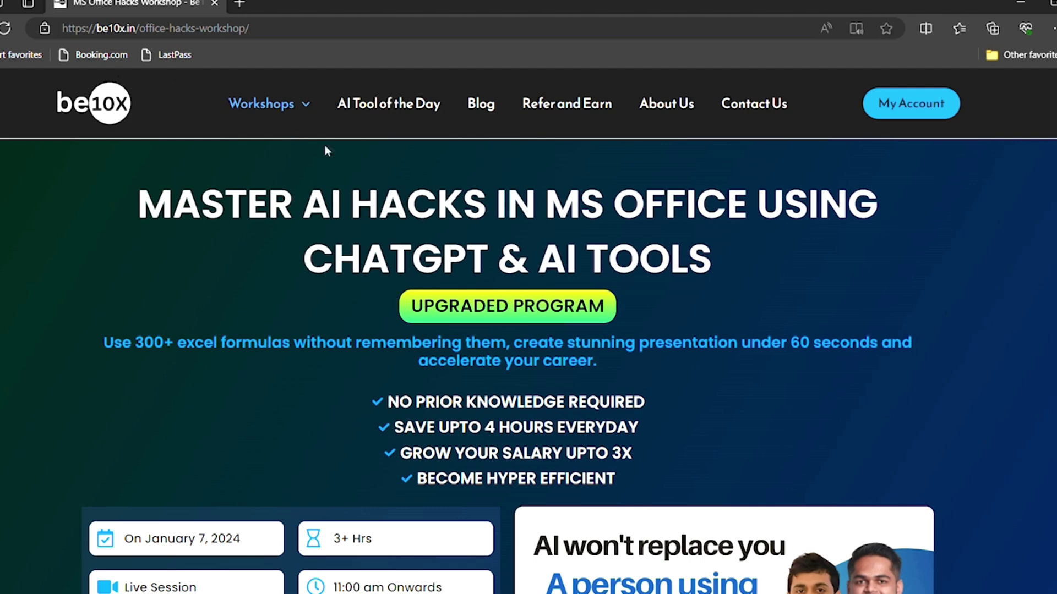
- Scroll the be10x.in Office Hacks workshop page down to the instructor cards and bonus offer
{"action": "scroll", "coordinate": [670, 576], "scroll_direction": "down", "scroll_amount": 5}
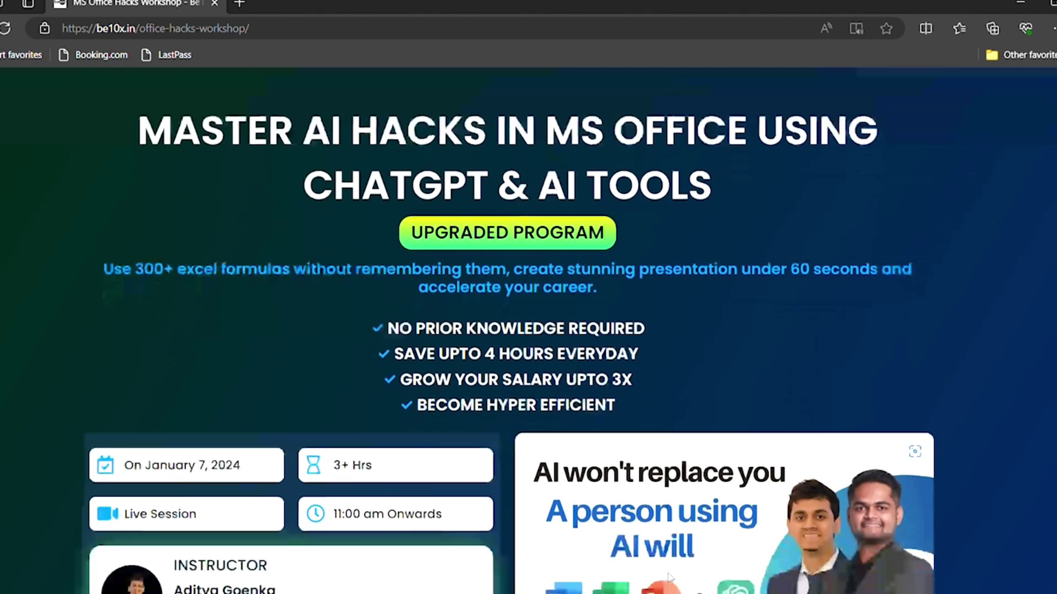
{"action": "scroll", "coordinate": [672, 576], "scroll_direction": "down", "scroll_amount": 7}
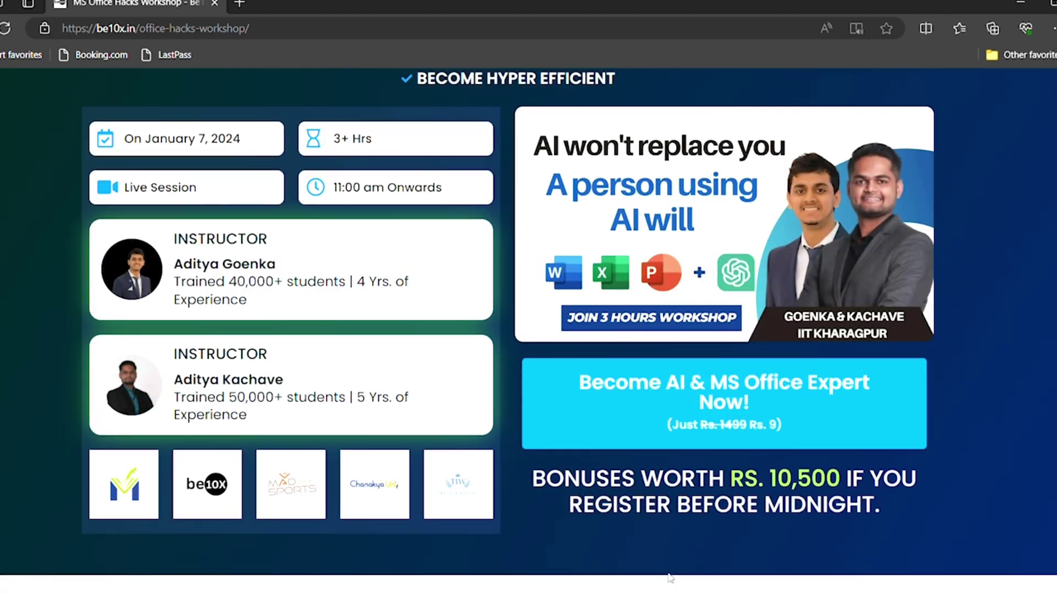
{"action": "scroll", "coordinate": [669, 578], "scroll_direction": "down", "scroll_amount": 8}
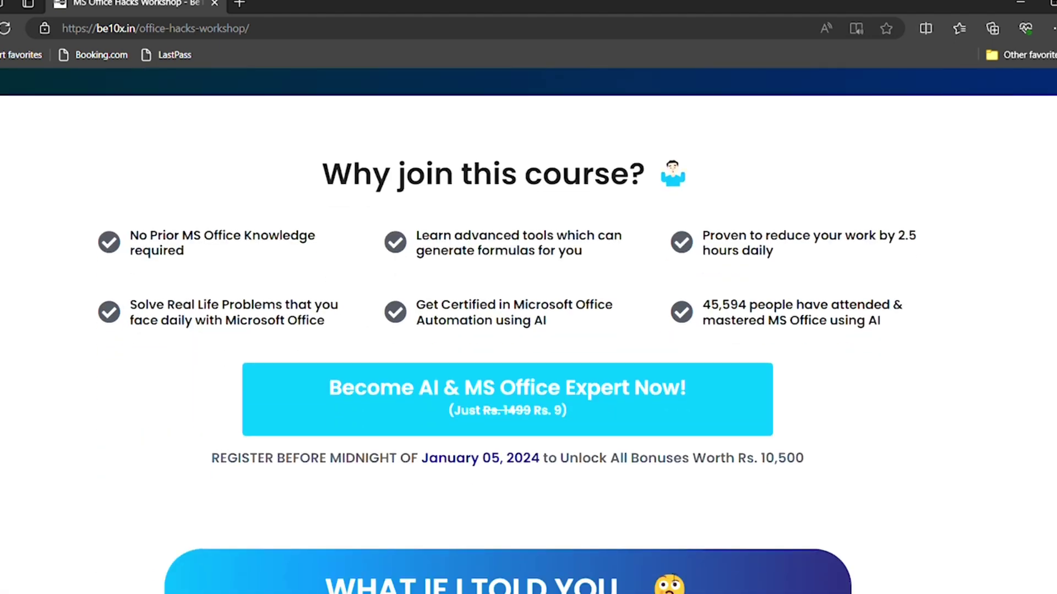
{"action": "scroll", "coordinate": [668, 572], "scroll_direction": "down", "scroll_amount": 12}
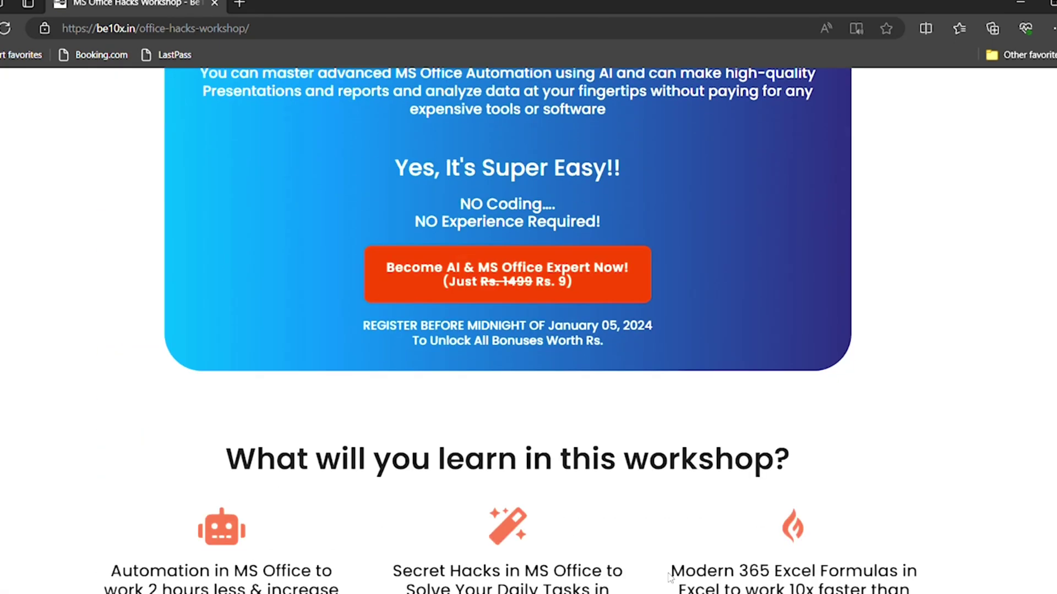
{"action": "scroll", "coordinate": [670, 578], "scroll_direction": "down", "scroll_amount": 15}
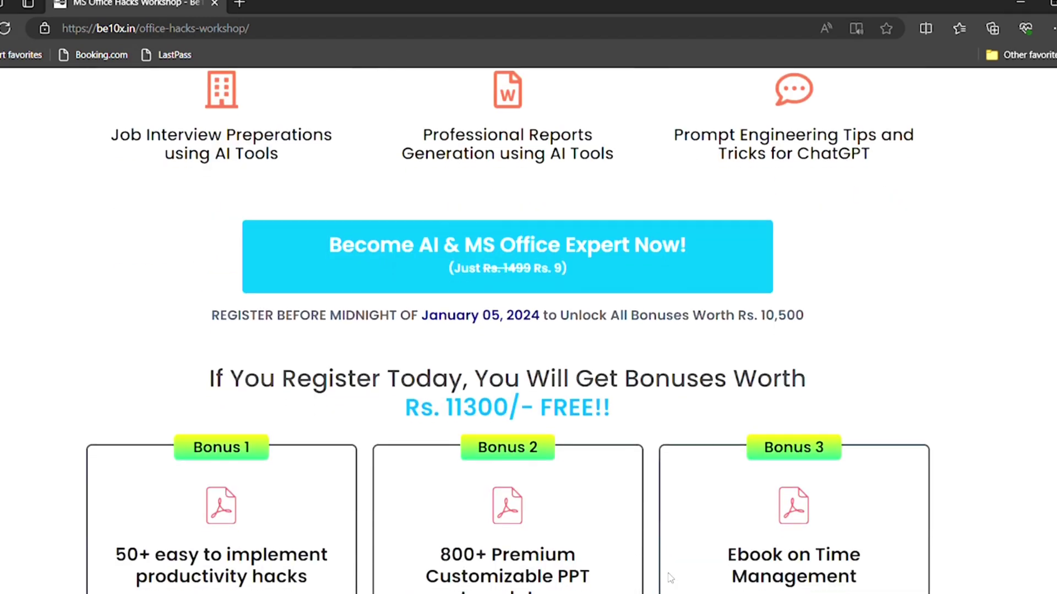
{"action": "scroll", "coordinate": [670, 578], "scroll_direction": "down", "scroll_amount": 12}
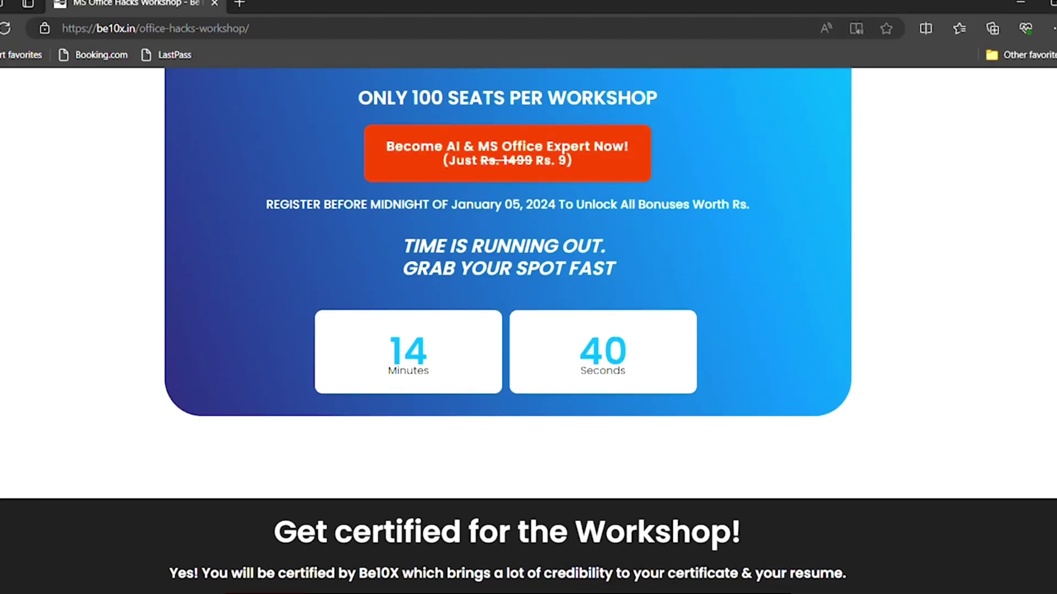
{"action": "scroll", "coordinate": [670, 576], "scroll_direction": "down", "scroll_amount": 11}
{"action": "scroll", "coordinate": [669, 575], "scroll_direction": "down", "scroll_amount": 10}
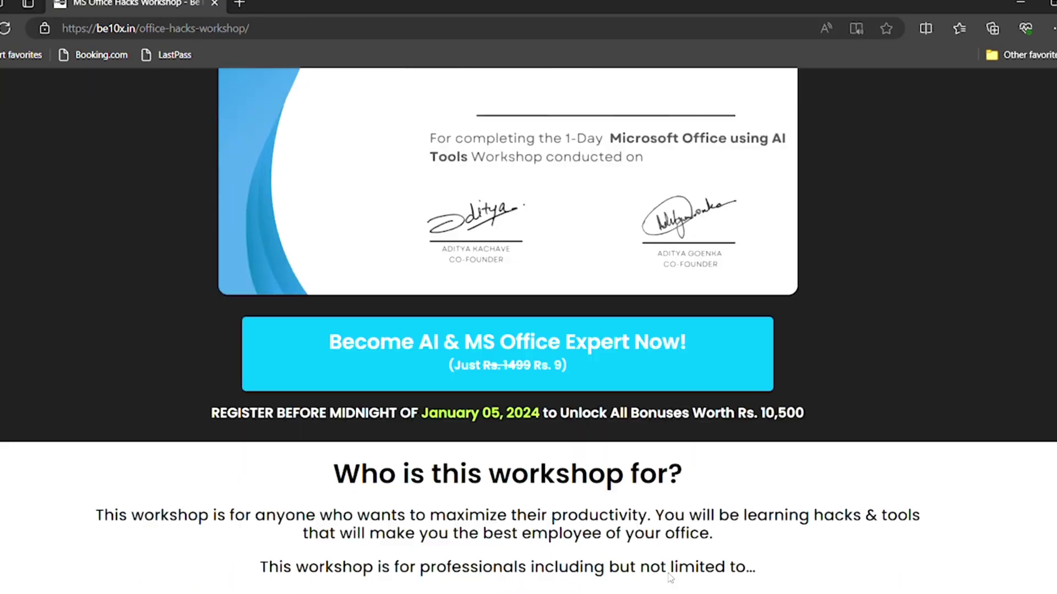
{"action": "scroll", "coordinate": [668, 577], "scroll_direction": "down", "scroll_amount": 11}
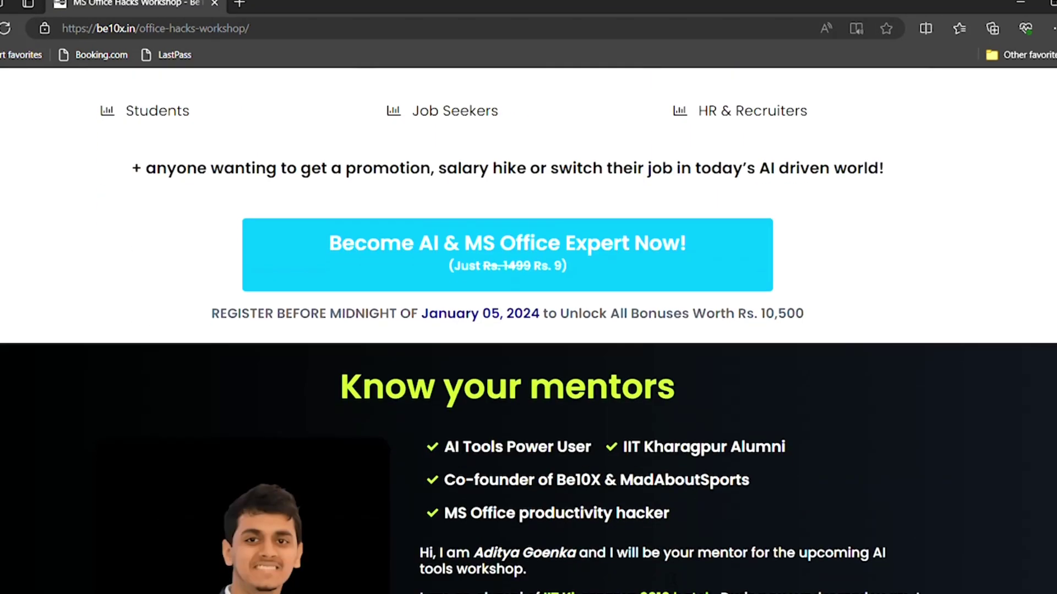
{"action": "scroll", "coordinate": [670, 577], "scroll_direction": "down", "scroll_amount": 9}
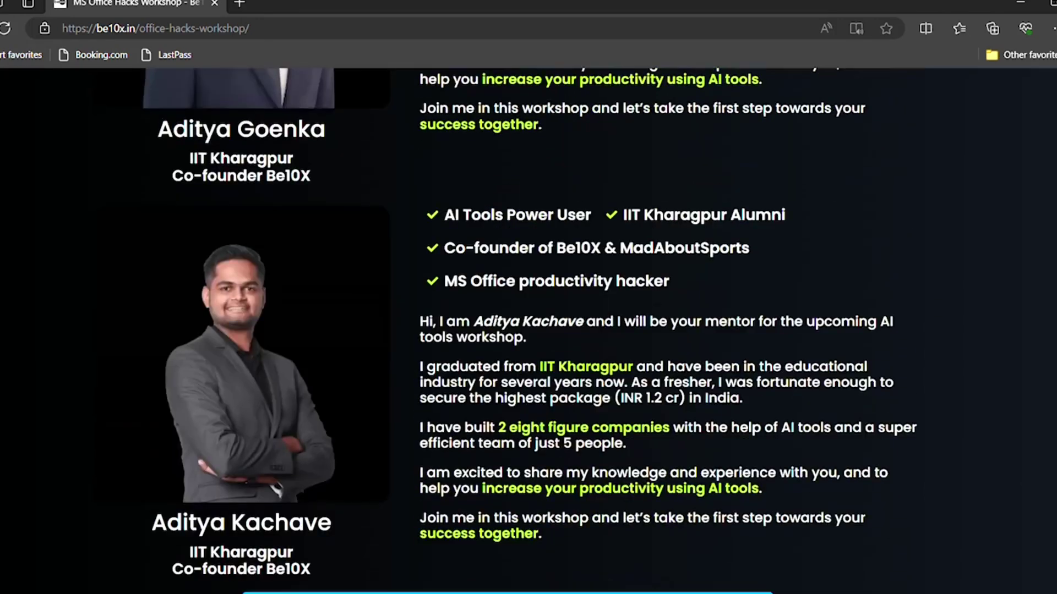
{"action": "scroll", "coordinate": [670, 578], "scroll_direction": "down", "scroll_amount": 10}
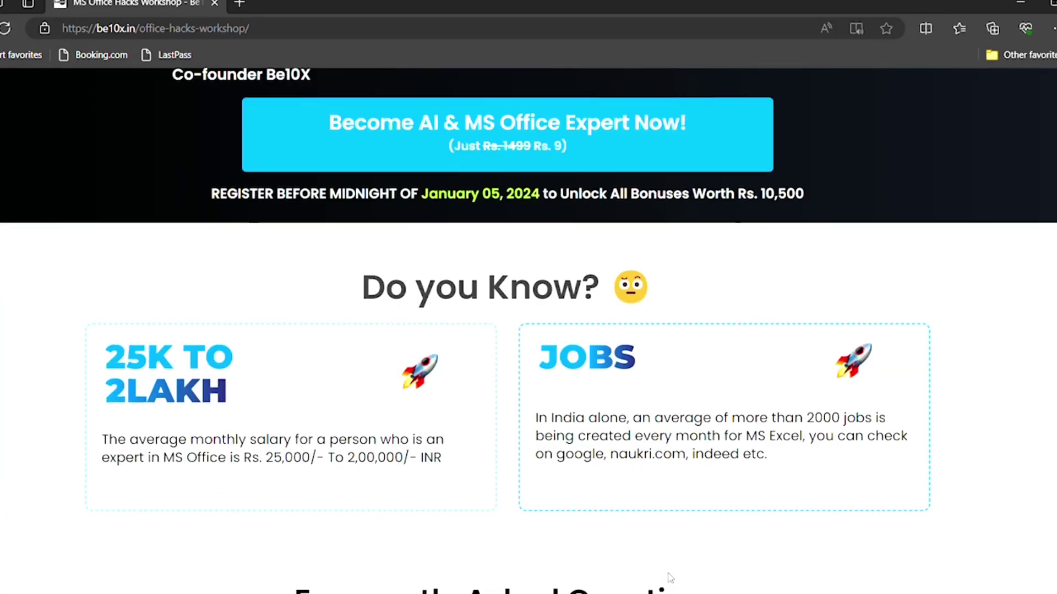
{"action": "scroll", "coordinate": [670, 577], "scroll_direction": "down", "scroll_amount": 2}
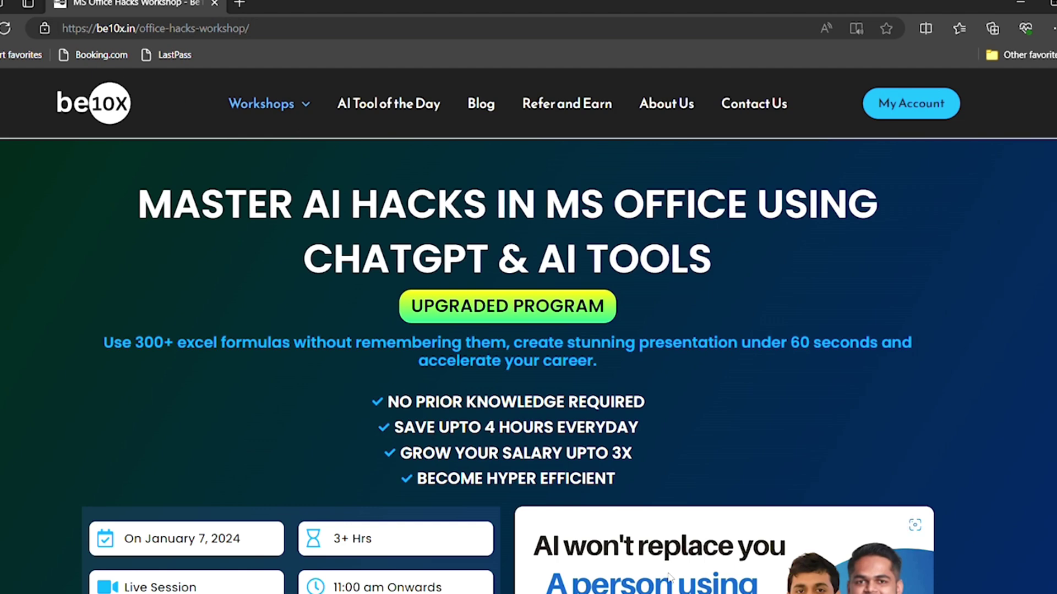
{"action": "scroll", "coordinate": [670, 576], "scroll_direction": "down", "scroll_amount": 7}
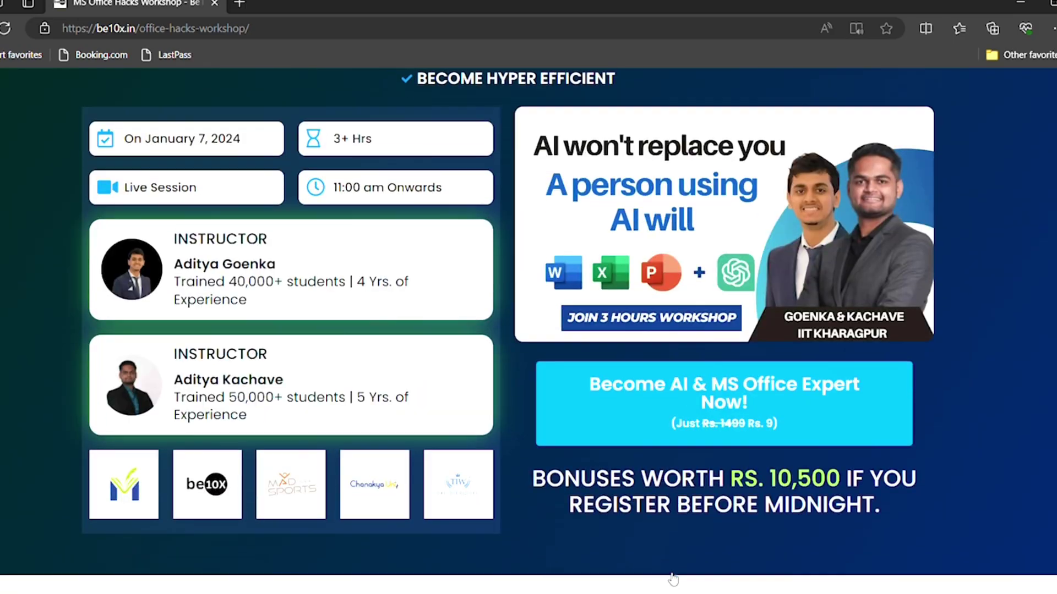
{"action": "scroll", "coordinate": [672, 579], "scroll_direction": "down", "scroll_amount": 2}
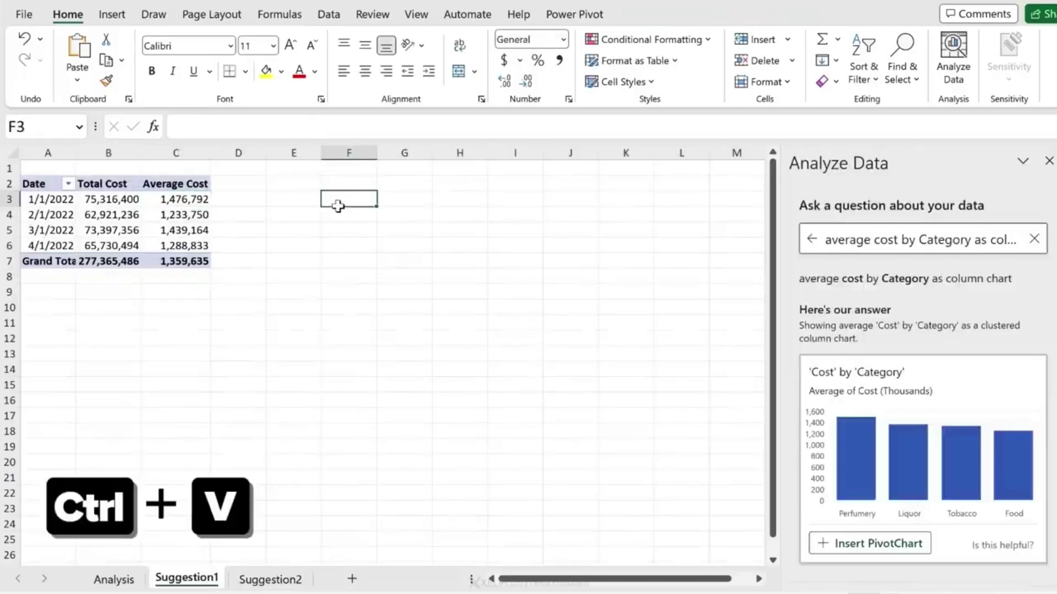
- Paste the cost-by-category chart and position it beside the cost table
{"action": "key", "text": "ctrl+v"}
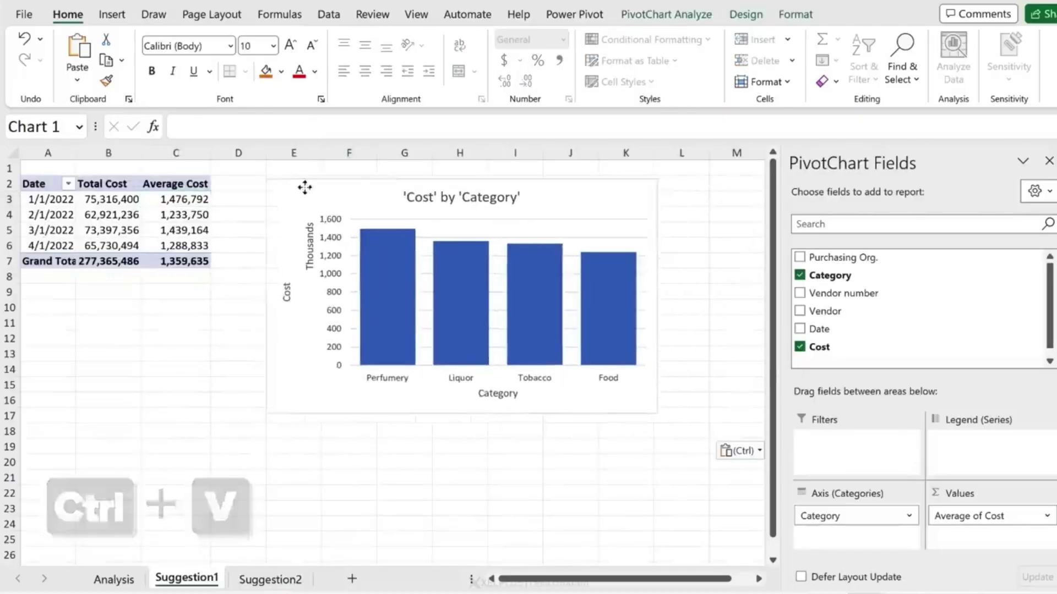
{"action": "left_click_drag", "start_coordinate": [304, 187], "coordinate": [244, 164]}
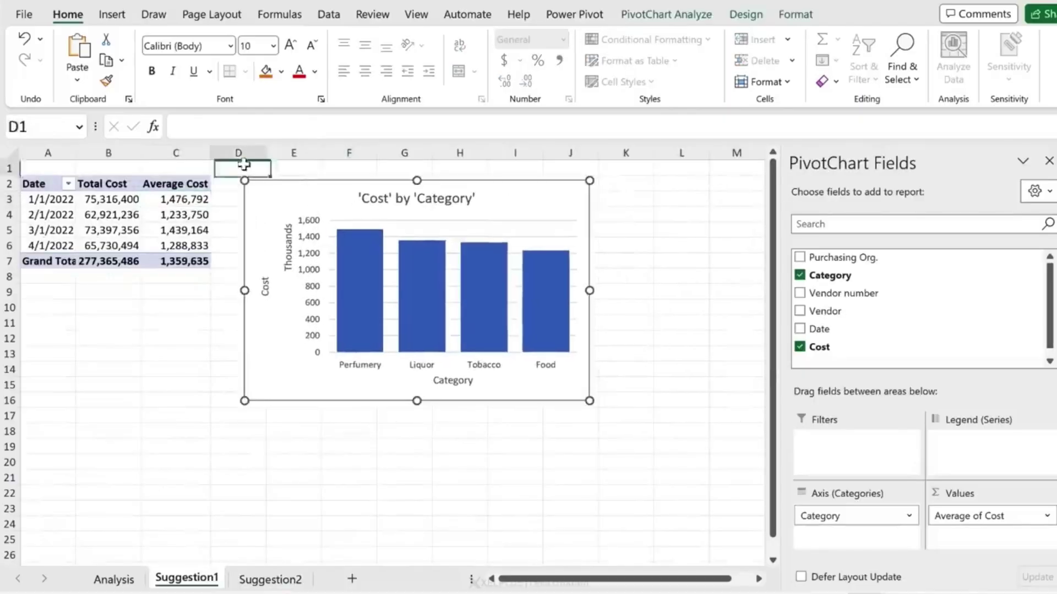
{"action": "left_click", "coordinate": [243, 164]}
- Rename the Suggestion1 sheet to Summary and Suggestion2 to Data, then return to Summary
{"action": "double_click", "coordinate": [187, 577]}
{"action": "type", "text": "Summary"}
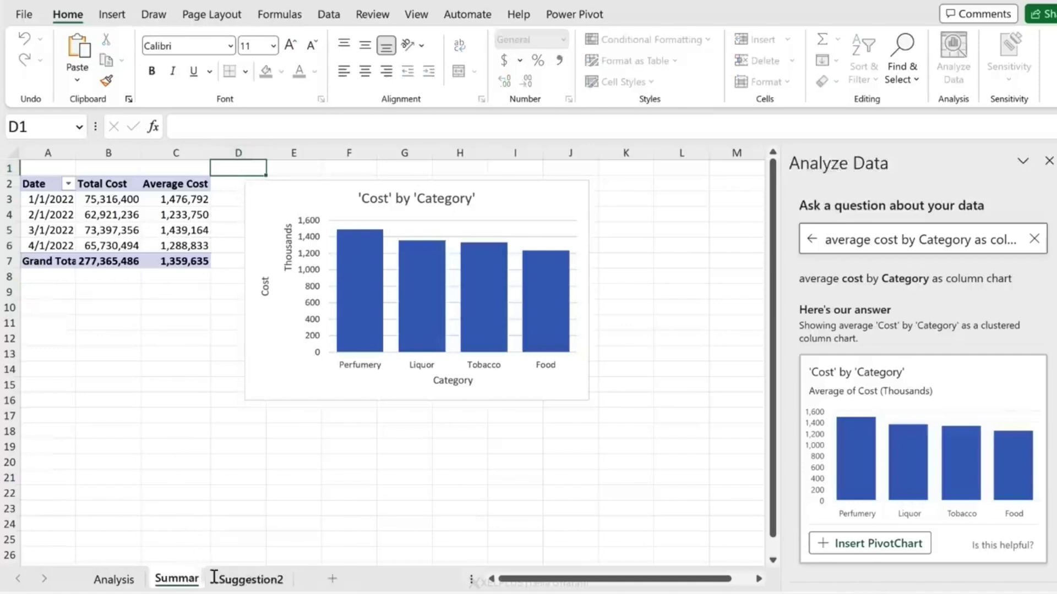
{"action": "key", "text": "Return"}
{"action": "double_click", "coordinate": [251, 579]}
{"action": "type", "text": "Data"}
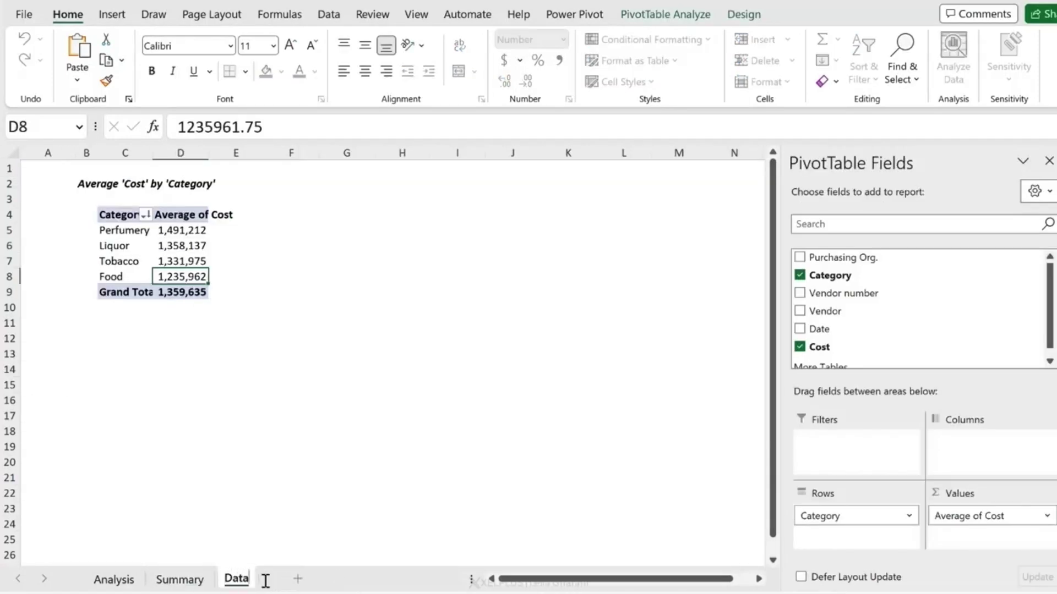
{"action": "key", "text": "Return"}
{"action": "left_click", "coordinate": [198, 407]}
{"action": "left_click", "coordinate": [180, 578]}
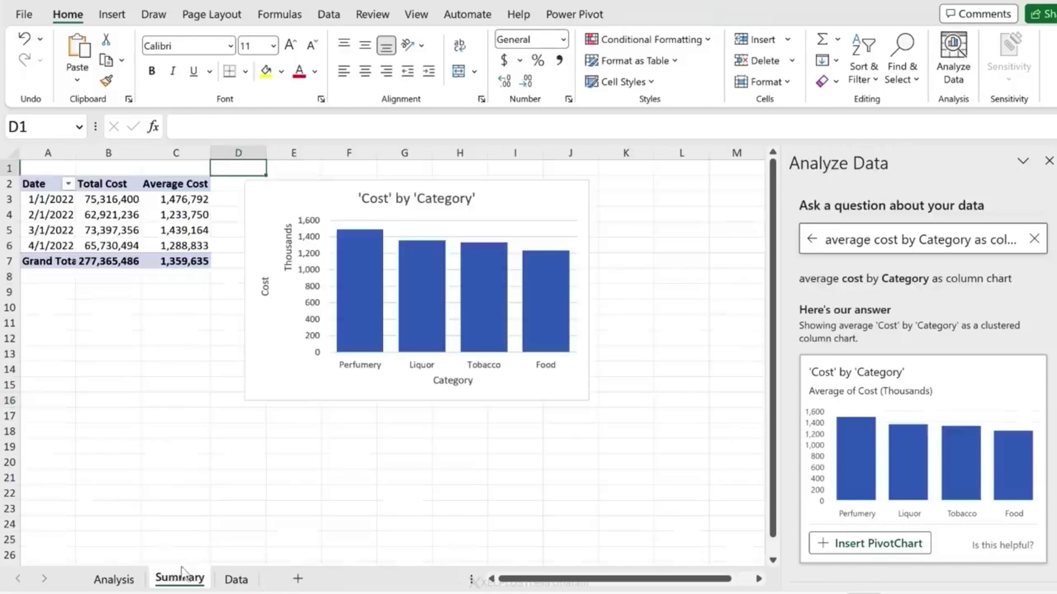
- Ask Analyze Data 'cost trend', then refine the question to 'cost over months'
{"action": "type", "text": "cost trend"}
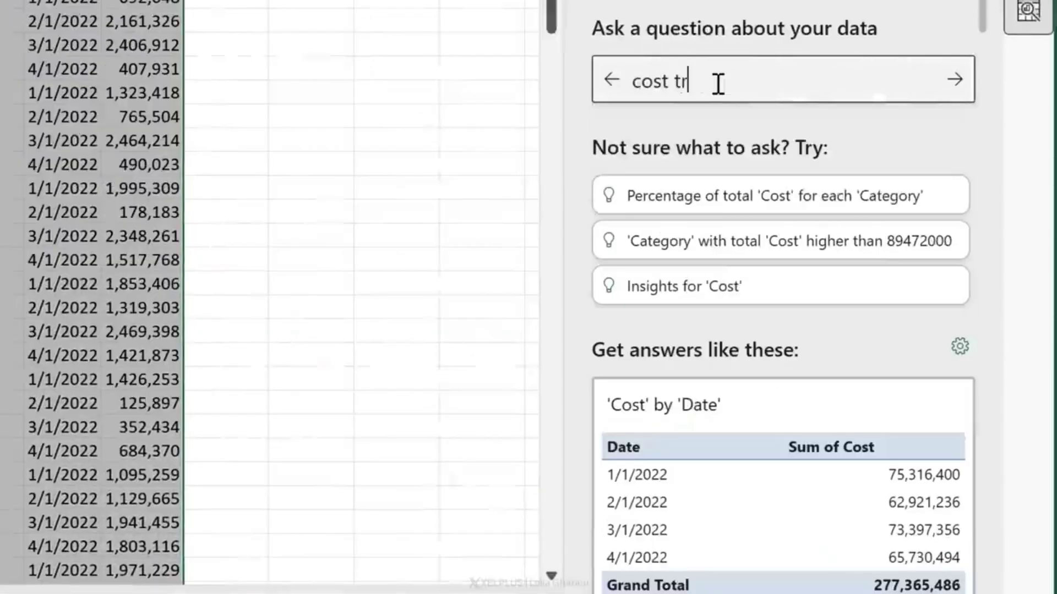
{"action": "key", "text": "Return"}
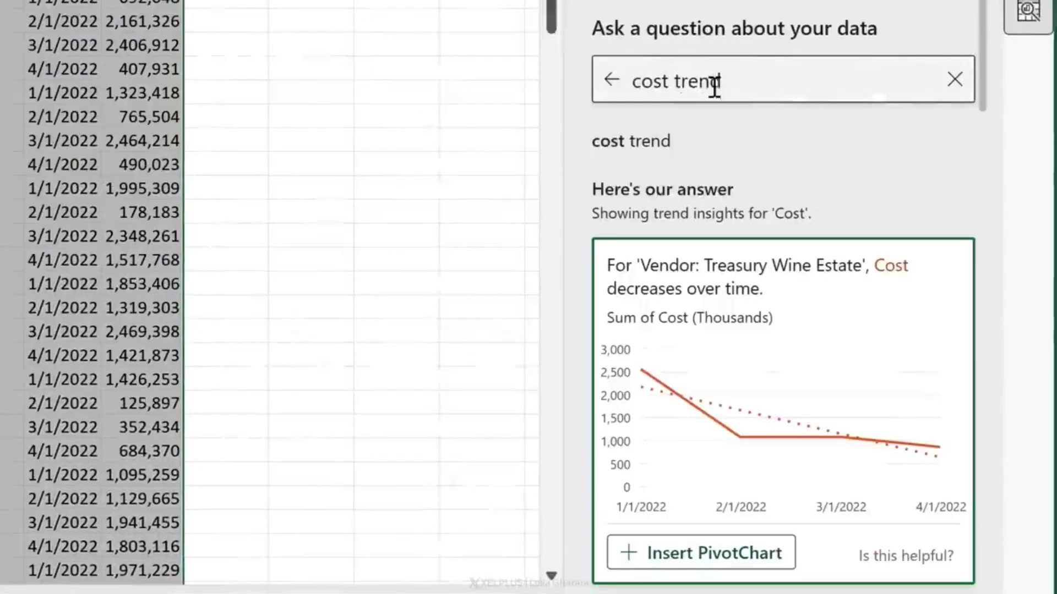
{"action": "scroll", "coordinate": [722, 190], "scroll_direction": "down", "scroll_amount": 10}
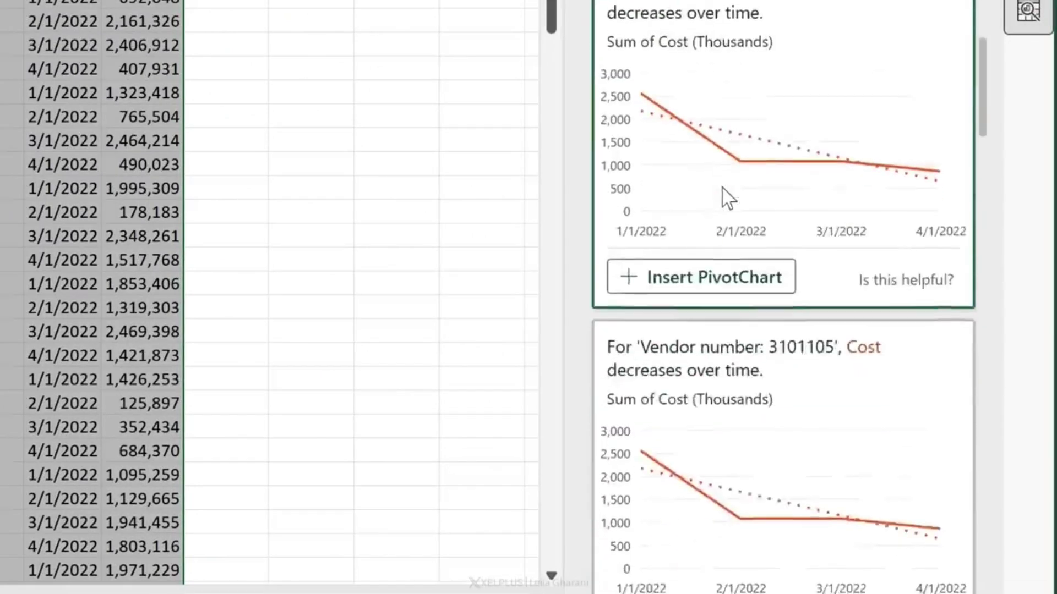
{"action": "scroll", "coordinate": [722, 193], "scroll_direction": "down", "scroll_amount": 6}
{"action": "scroll", "coordinate": [724, 207], "scroll_direction": "up", "scroll_amount": 16}
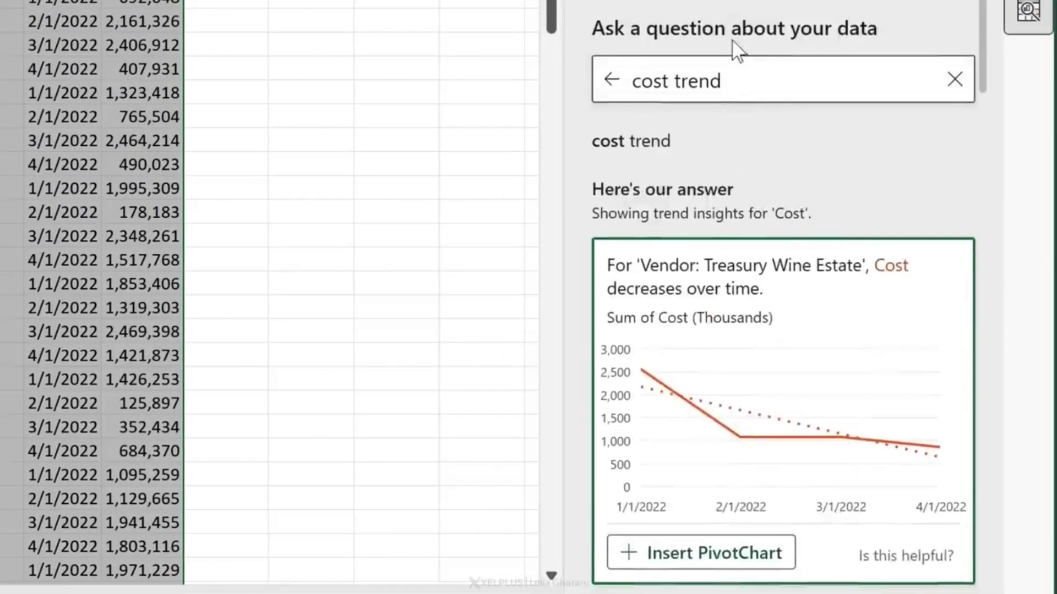
{"action": "double_click", "coordinate": [692, 79]}
{"action": "type", "text": "over months"}
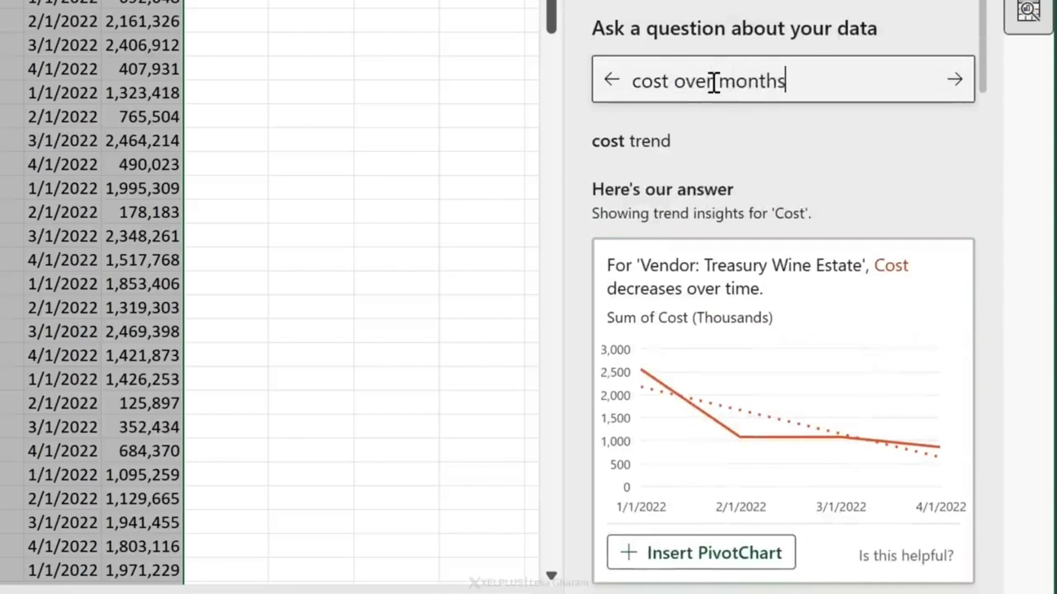
{"action": "key", "text": "Return"}
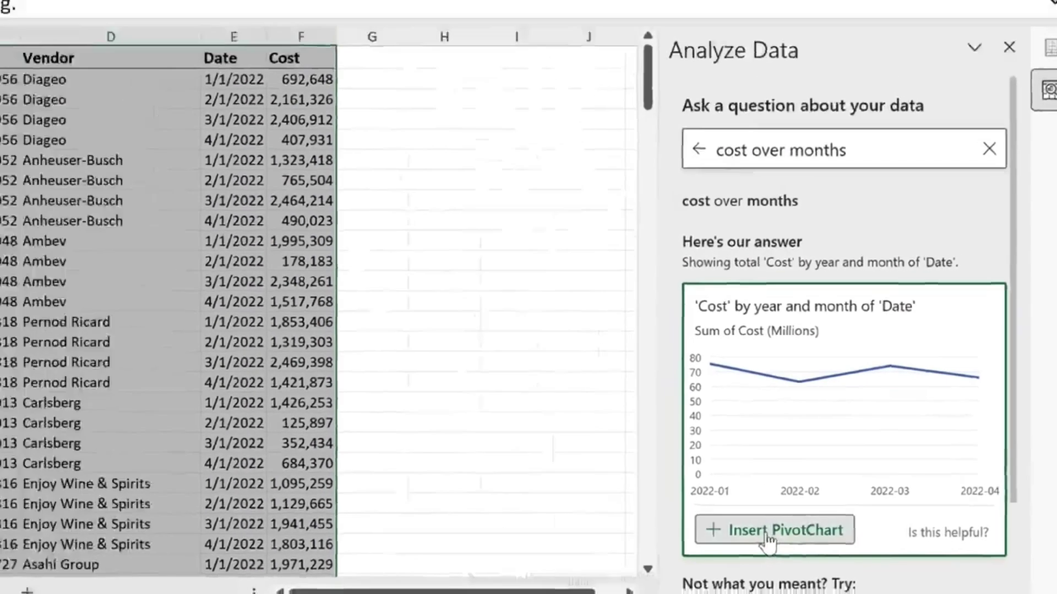
- Insert the monthly cost PivotChart and move the line chart onto the Summary sheet at B14
{"action": "left_click", "coordinate": [701, 529]}
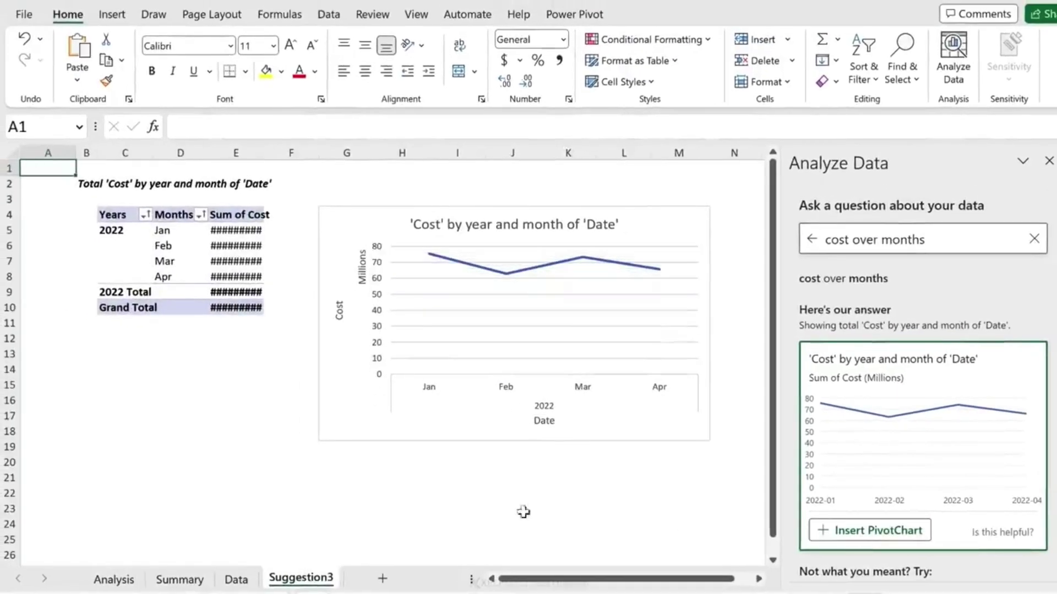
{"action": "left_click", "coordinate": [389, 442]}
{"action": "key", "text": "ctrl+x"}
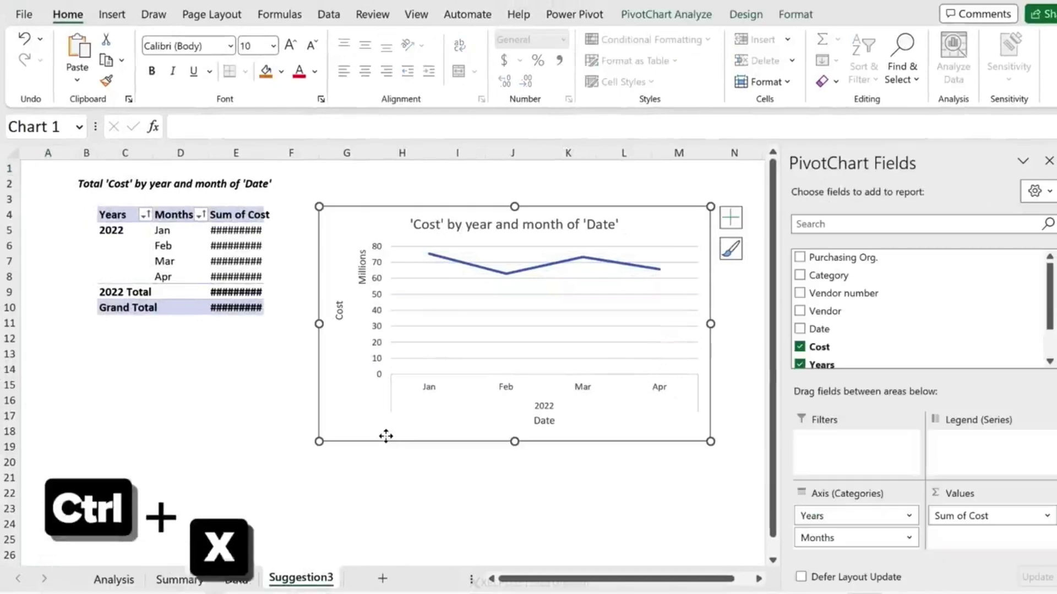
{"action": "left_click", "coordinate": [179, 579]}
{"action": "left_click", "coordinate": [95, 374]}
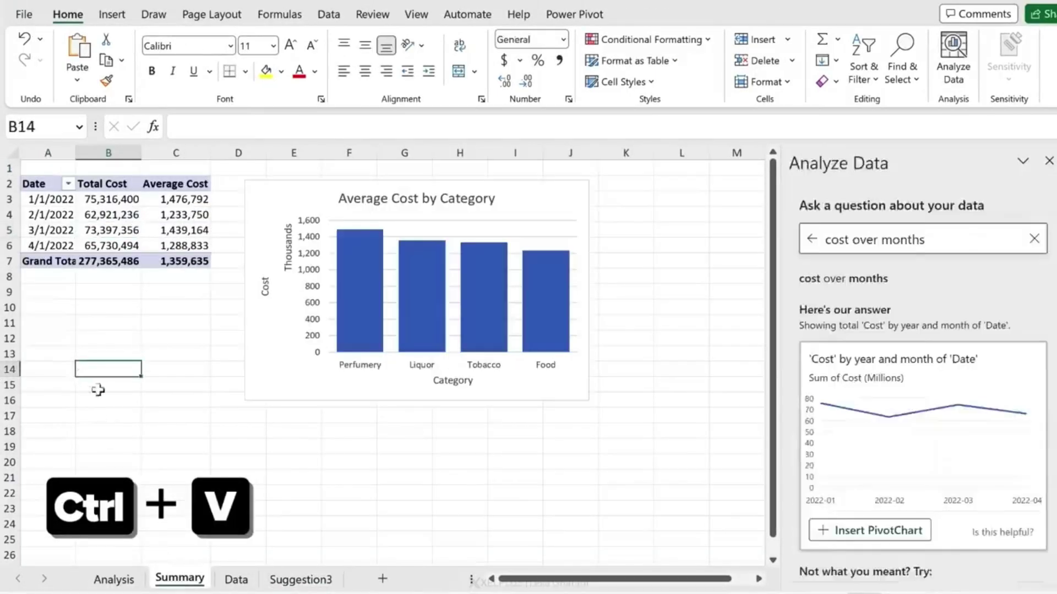
{"action": "key", "text": "ctrl+v"}
- Arrange the line chart beneath the table and the Average Cost by Category chart beside it
{"action": "left_click_drag", "start_coordinate": [119, 374], "coordinate": [78, 427]}
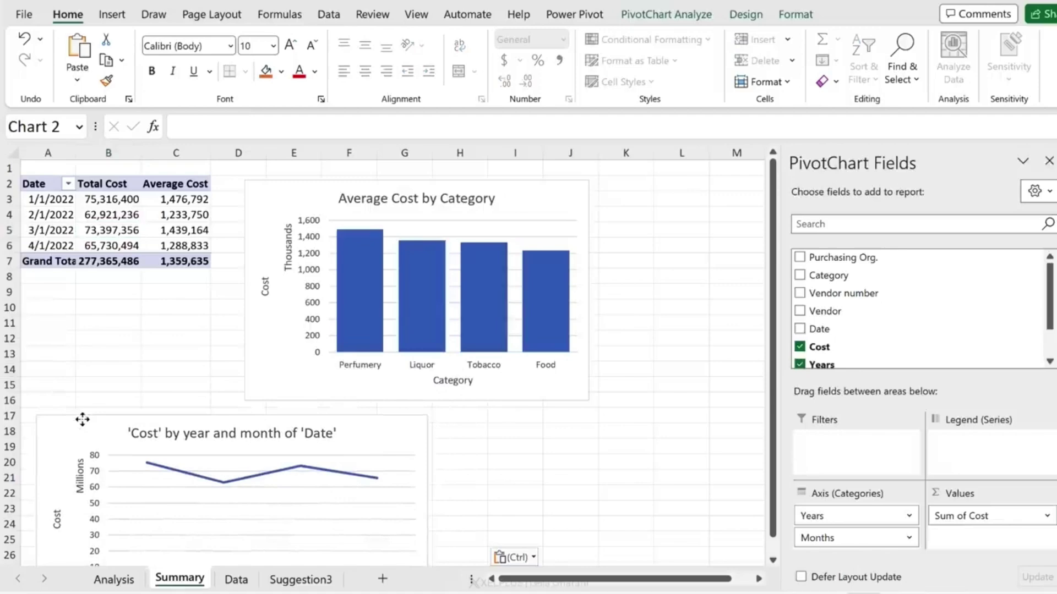
{"action": "left_click", "coordinate": [514, 445]}
{"action": "left_click_drag", "start_coordinate": [483, 394], "coordinate": [677, 435]}
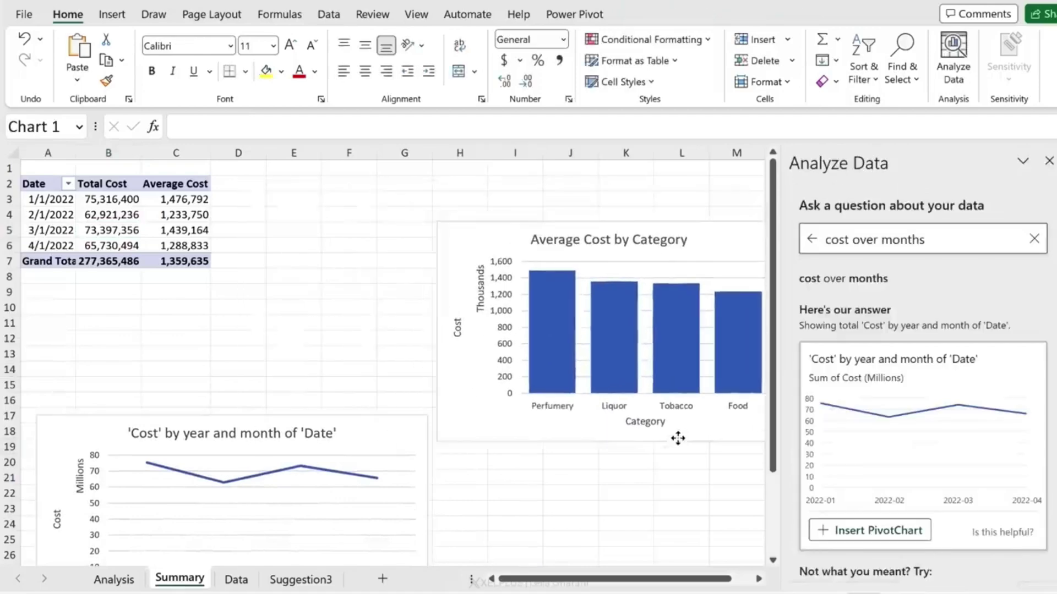
{"action": "left_click_drag", "start_coordinate": [419, 438], "coordinate": [372, 308]}
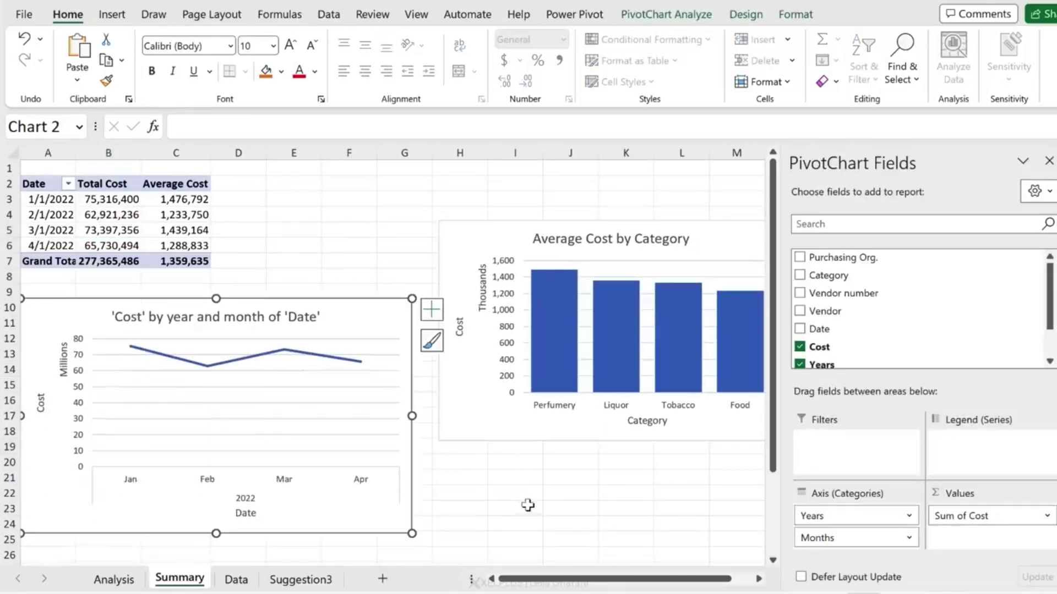
{"action": "left_click", "coordinate": [517, 486]}
- Start a new Analyze Data question about Tobacco using the suggested term
{"action": "left_click", "coordinate": [884, 237]}
{"action": "type", "text": "to"}
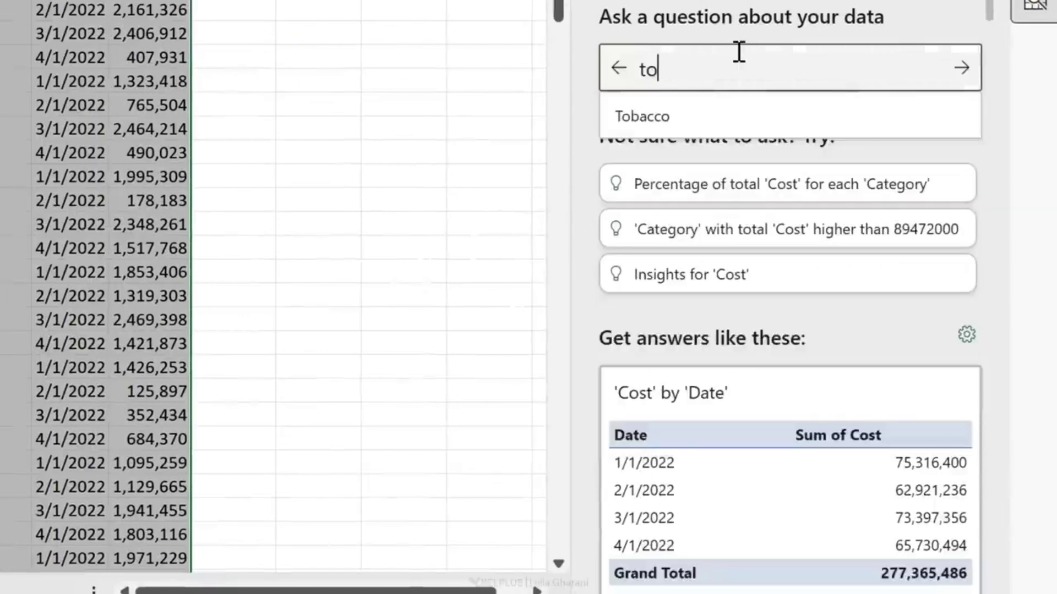
{"action": "left_click", "coordinate": [656, 114]}
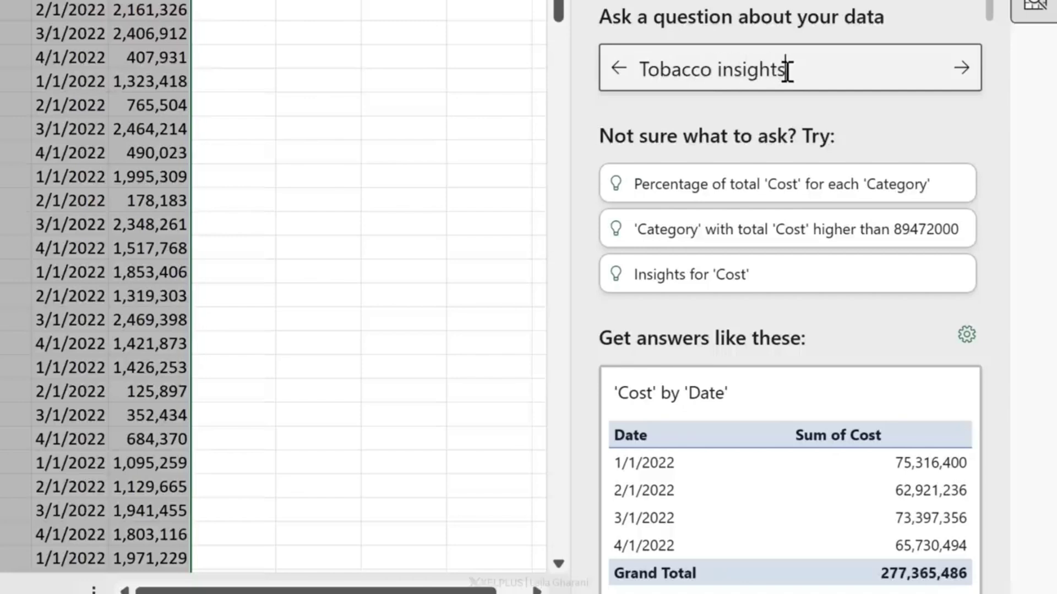
- Submit 'Tobacco insights' and insert the Tobacco cost-by-date PivotChart peaking on 2/1/2022
{"action": "key", "text": "Return"}
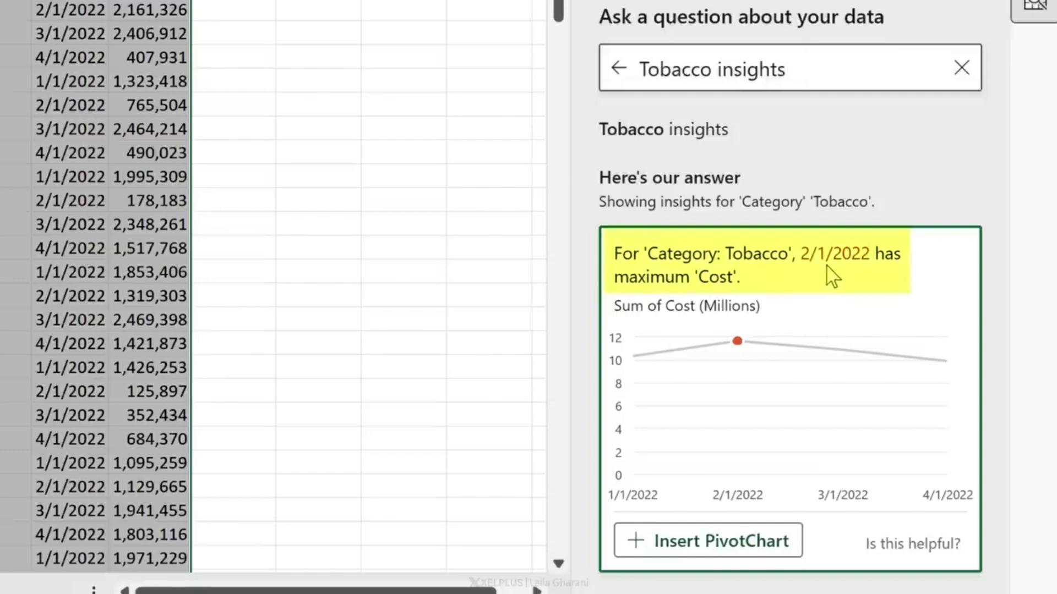
{"action": "scroll", "coordinate": [795, 304], "scroll_direction": "down", "scroll_amount": 1}
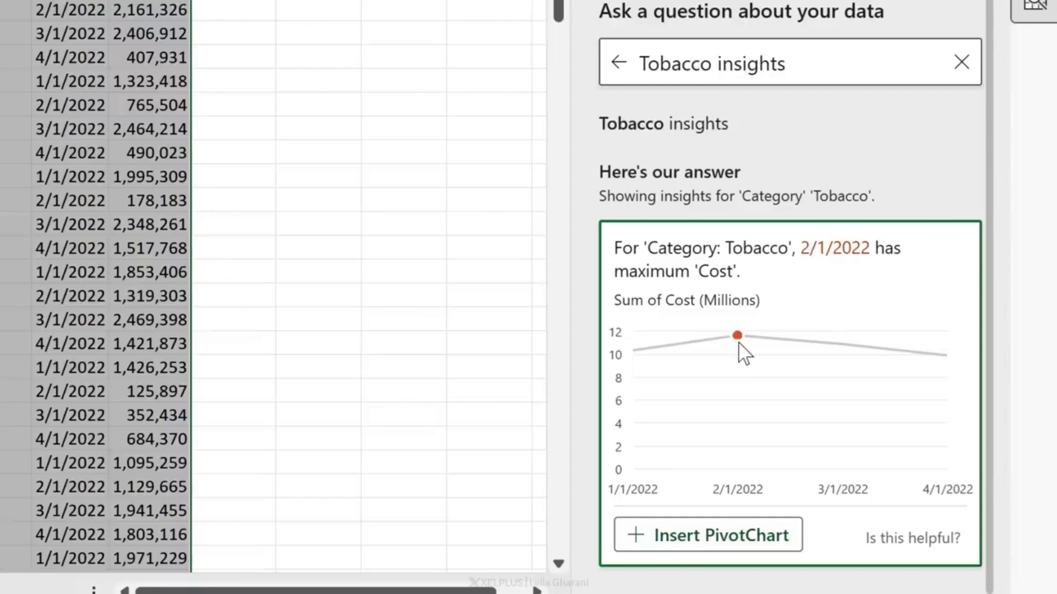
{"action": "left_click", "coordinate": [699, 531]}
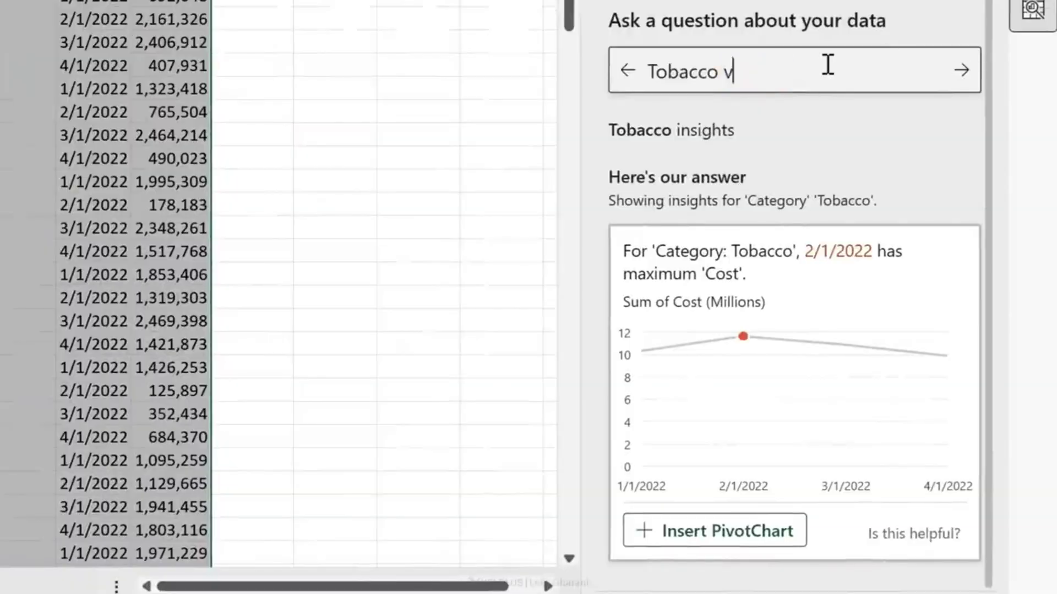
- Ask Analyze Data for the Tobacco vendor cost breakdown, sorted ascending
{"action": "type", "text": "endor "}
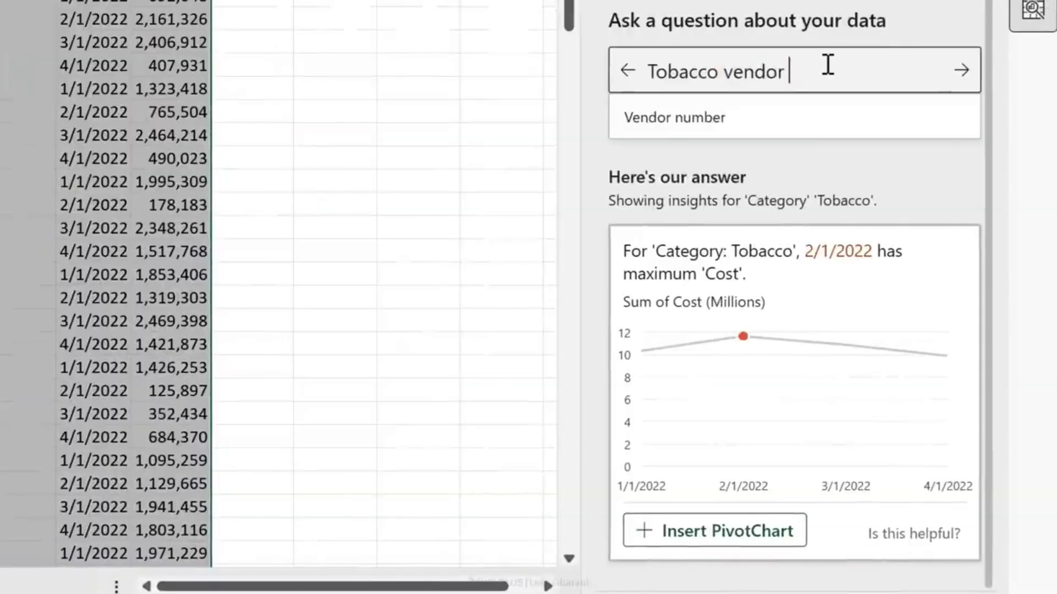
{"action": "type", "text": "cost breakdonw"}
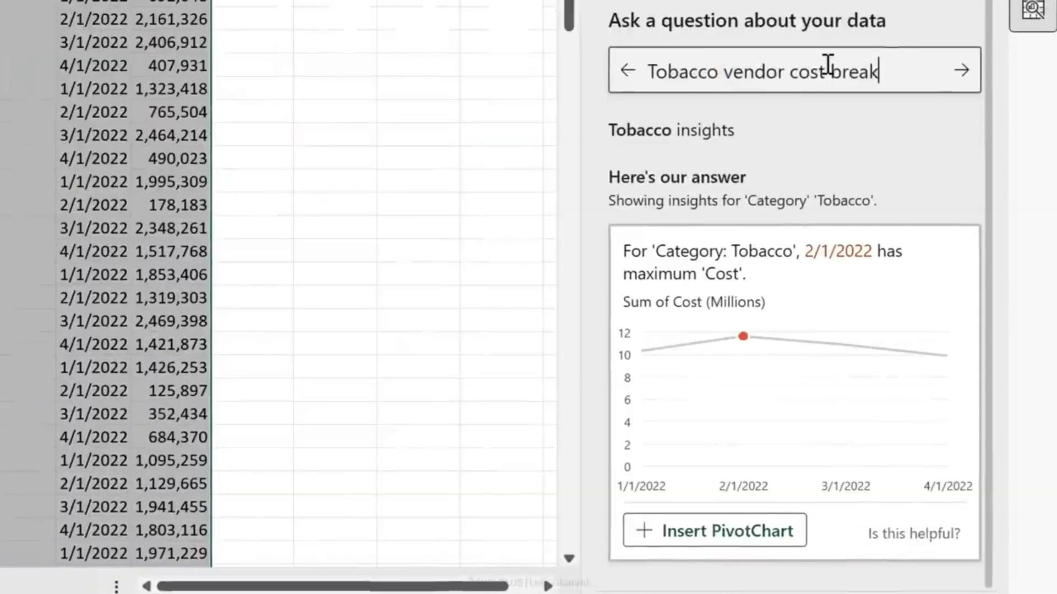
{"action": "key", "text": "Return"}
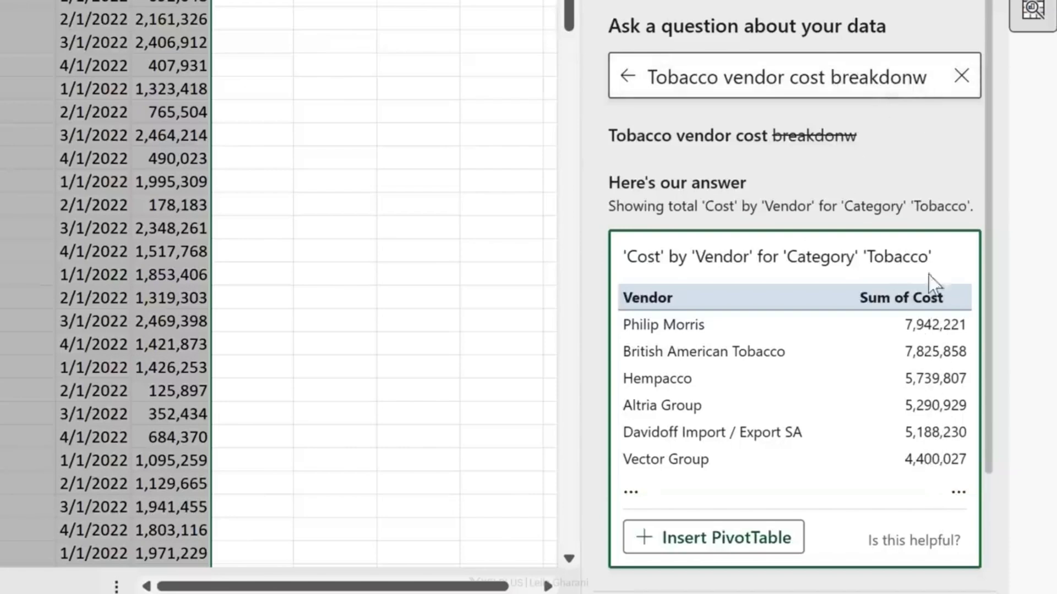
{"action": "left_click", "coordinate": [907, 76]}
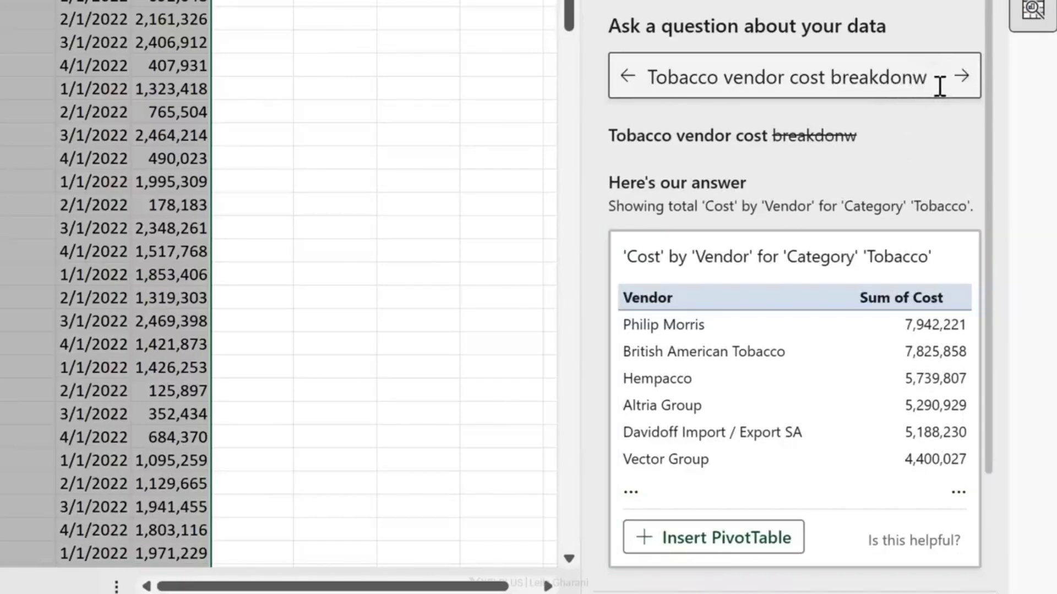
{"action": "type", "text": "sorted a"}
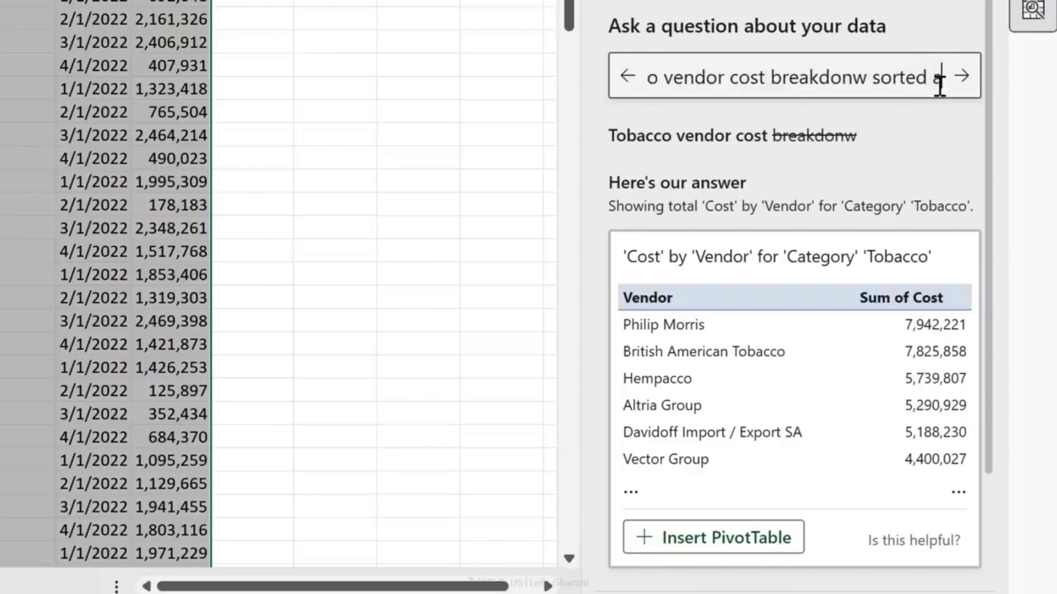
{"action": "type", "text": "scending"}
{"action": "key", "text": "Return"}
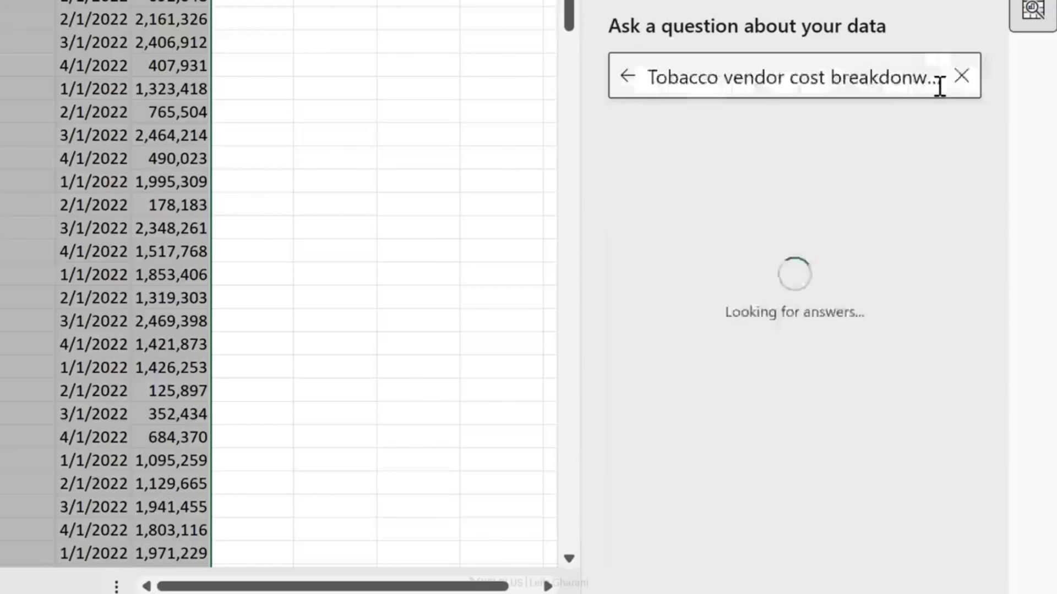
- Insert the answer as a PivotTable on Suggestion5 and autofit column C to show vendor names
{"action": "scroll", "coordinate": [911, 412], "scroll_direction": "down", "scroll_amount": 5}
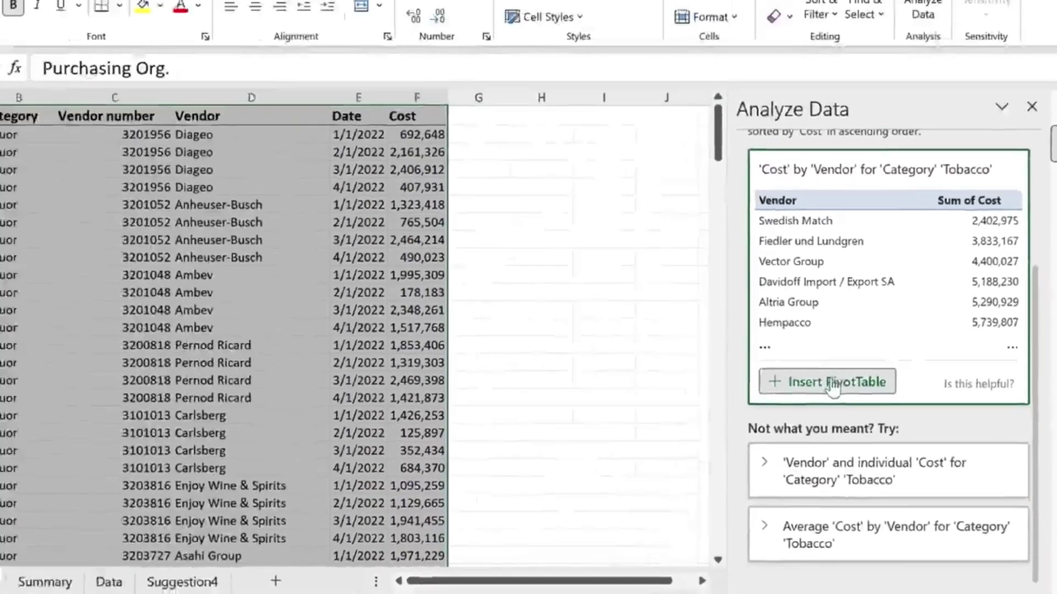
{"action": "left_click", "coordinate": [710, 324]}
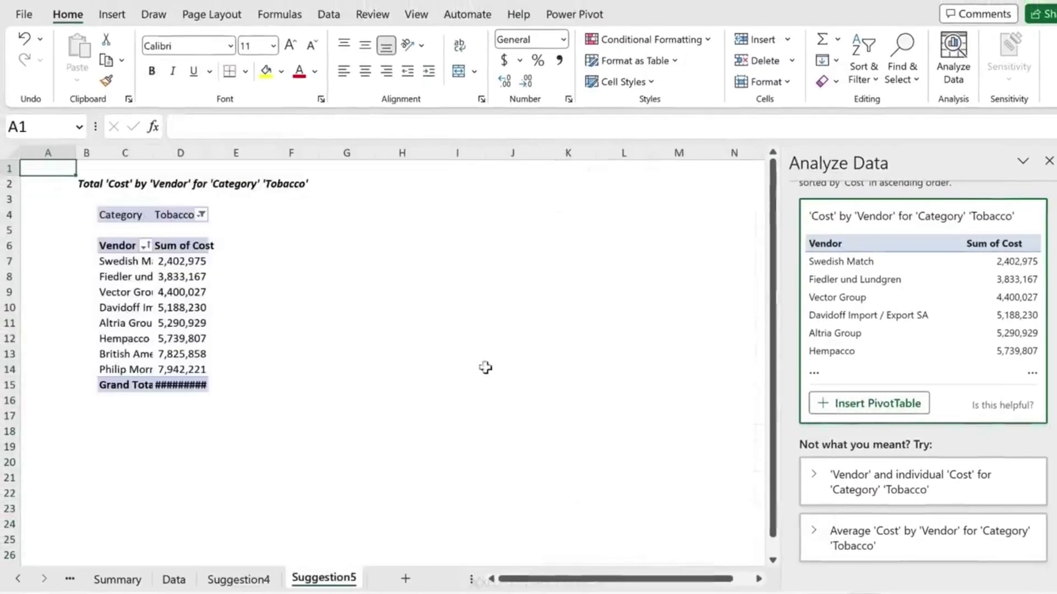
{"action": "double_click", "coordinate": [154, 152]}
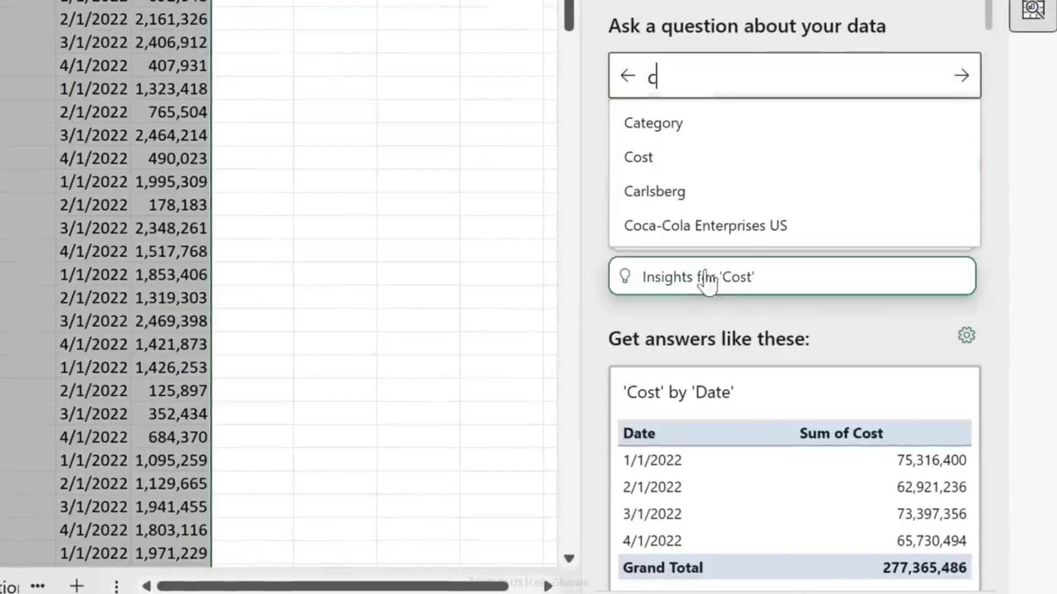
- Choose Cost insights, then ask for vendors with costs higher than 7 million
{"action": "left_click", "coordinate": [695, 282]}
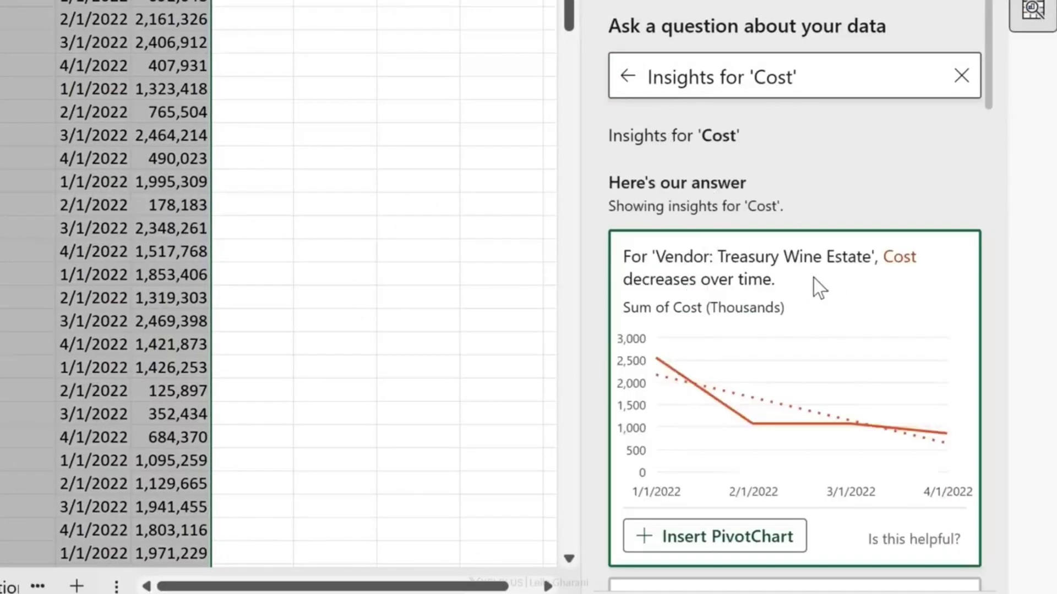
{"action": "scroll", "coordinate": [812, 279], "scroll_direction": "down", "scroll_amount": 5}
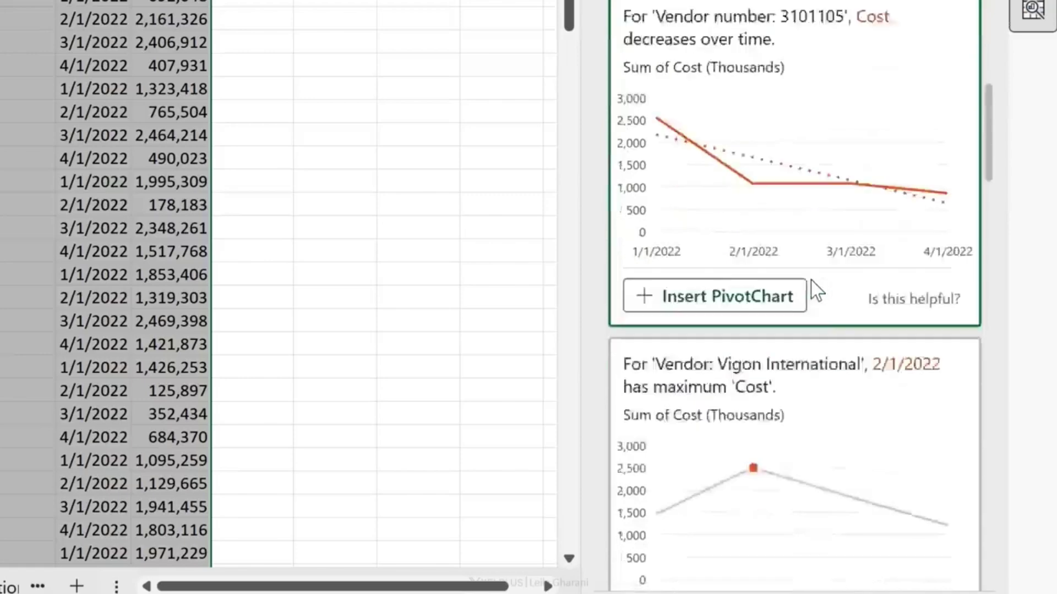
{"action": "scroll", "coordinate": [810, 280], "scroll_direction": "down", "scroll_amount": 15}
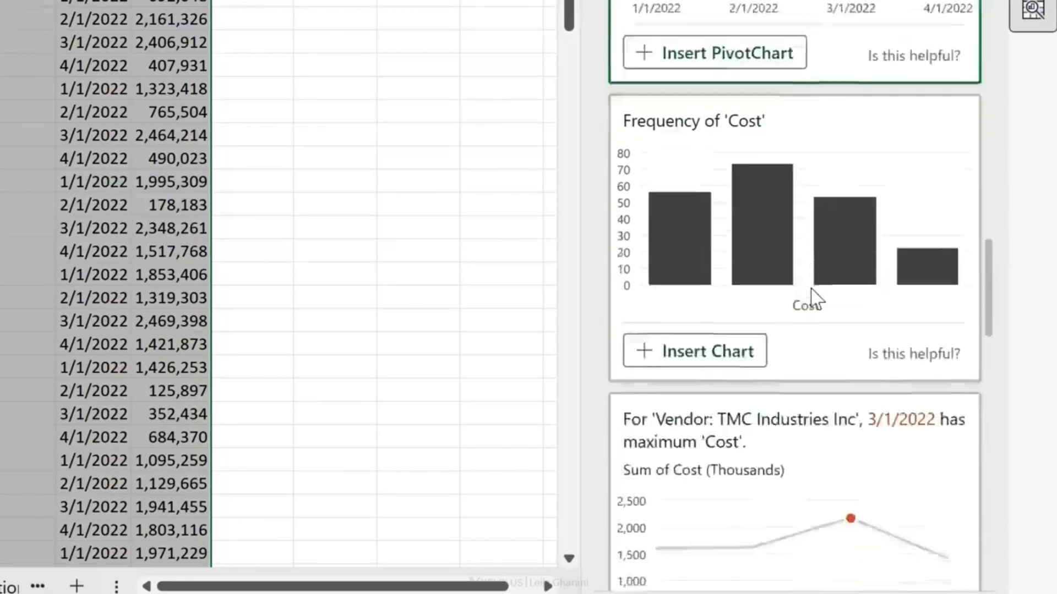
{"action": "scroll", "coordinate": [811, 289], "scroll_direction": "down", "scroll_amount": 3}
{"action": "scroll", "coordinate": [831, 213], "scroll_direction": "down", "scroll_amount": 15}
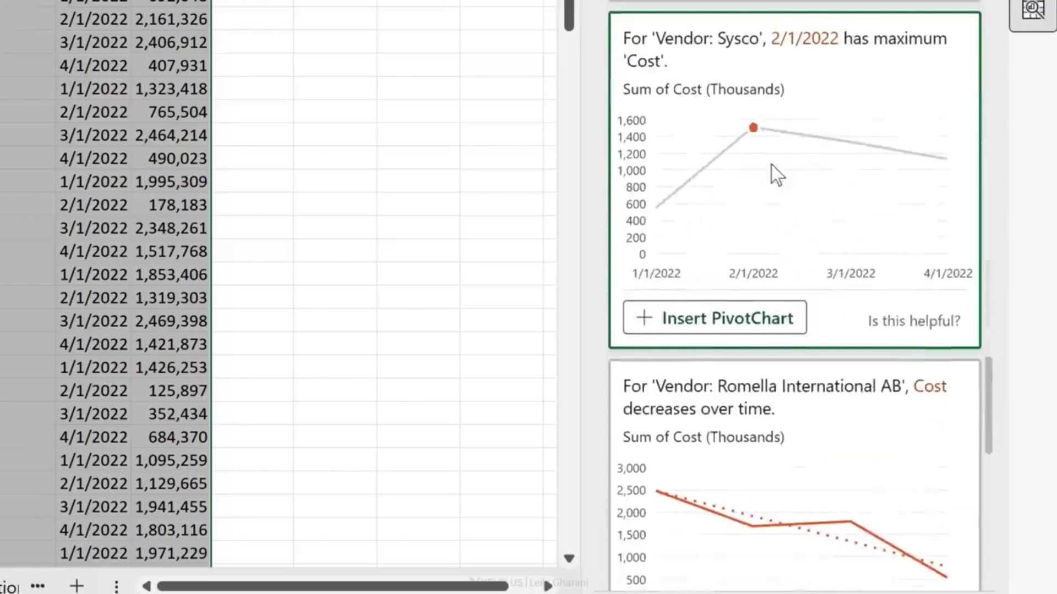
{"action": "scroll", "coordinate": [805, 226], "scroll_direction": "down", "scroll_amount": 15}
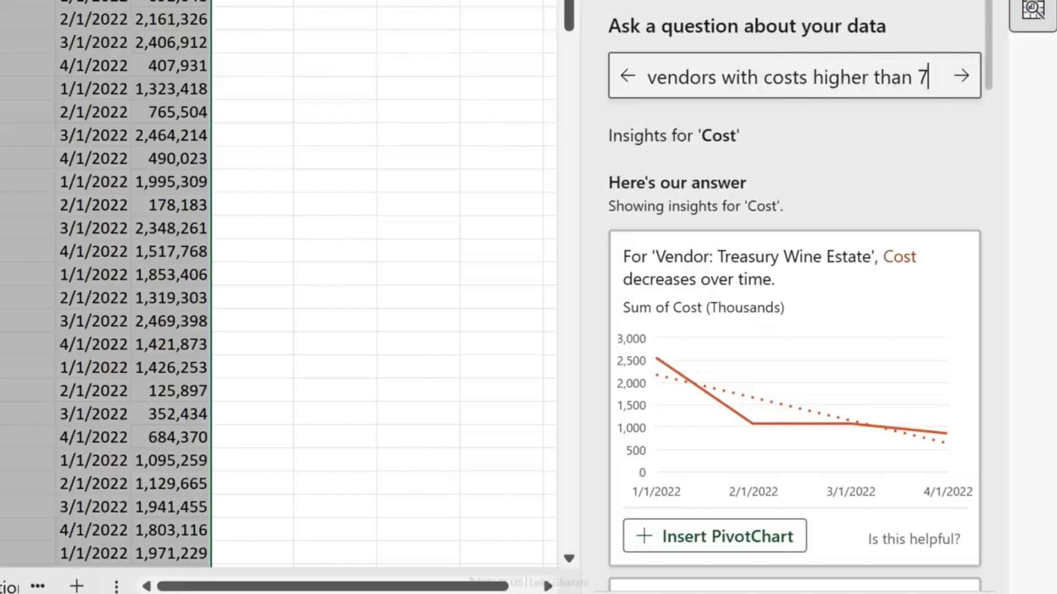
{"action": "type", "text": "million"}
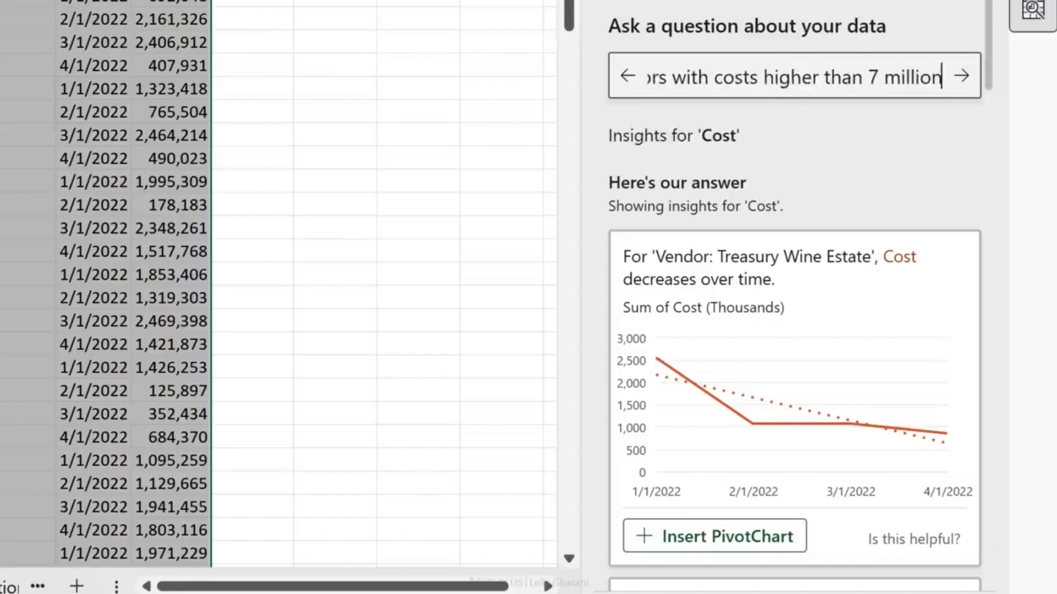
{"action": "key", "text": "Return"}
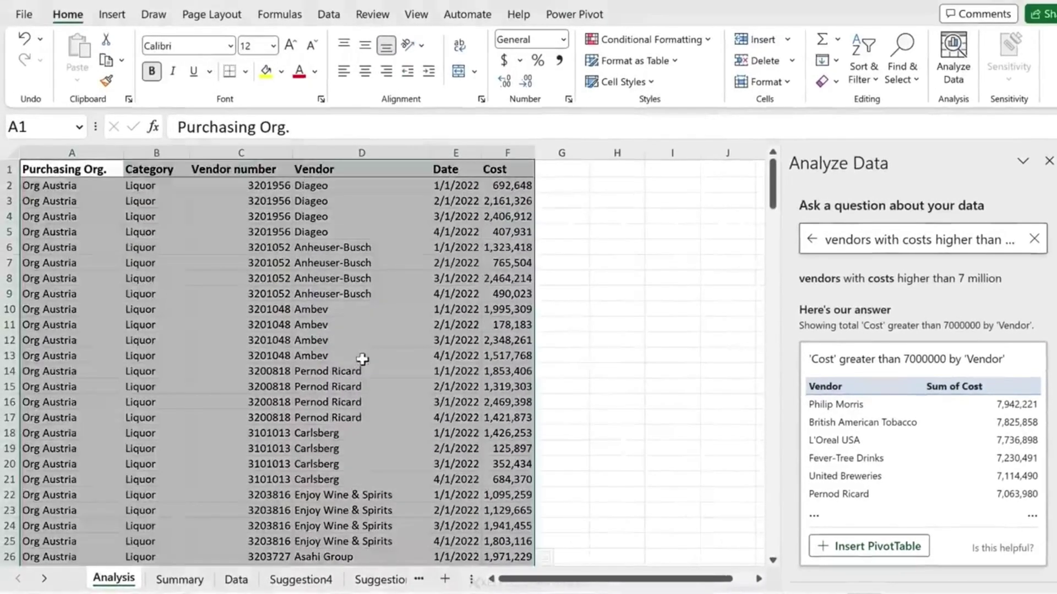
- Append a 0 to Nestlé S.A's 1/1/2022 cost in F150, making it 26,385,220
{"action": "left_click", "coordinate": [361, 358]}
{"action": "scroll", "coordinate": [361, 363], "scroll_direction": "down", "scroll_amount": 20}
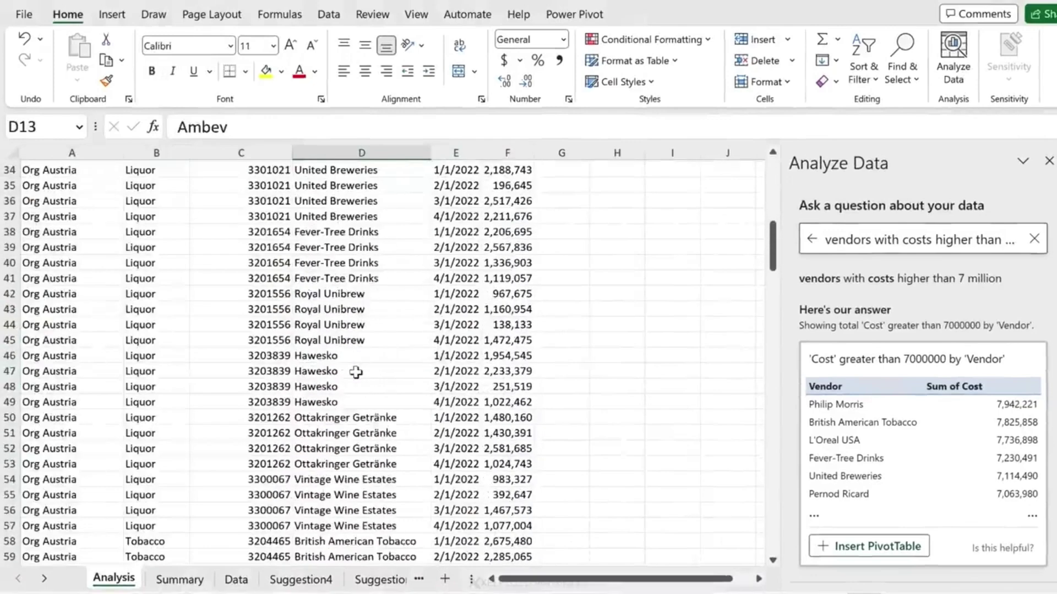
{"action": "scroll", "coordinate": [361, 372], "scroll_direction": "down", "scroll_amount": 7}
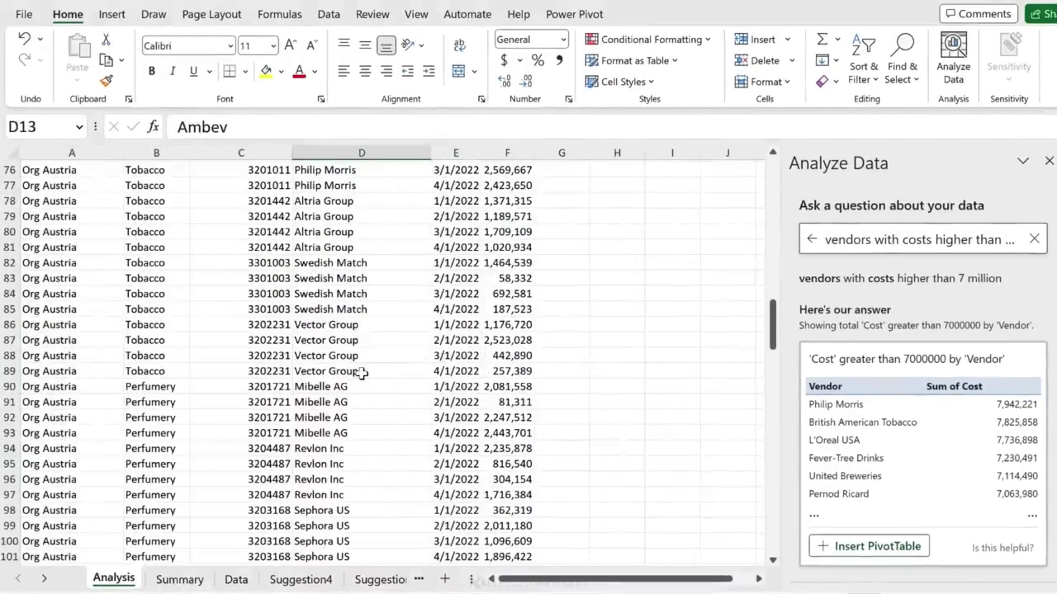
{"action": "scroll", "coordinate": [362, 375], "scroll_direction": "down", "scroll_amount": 5}
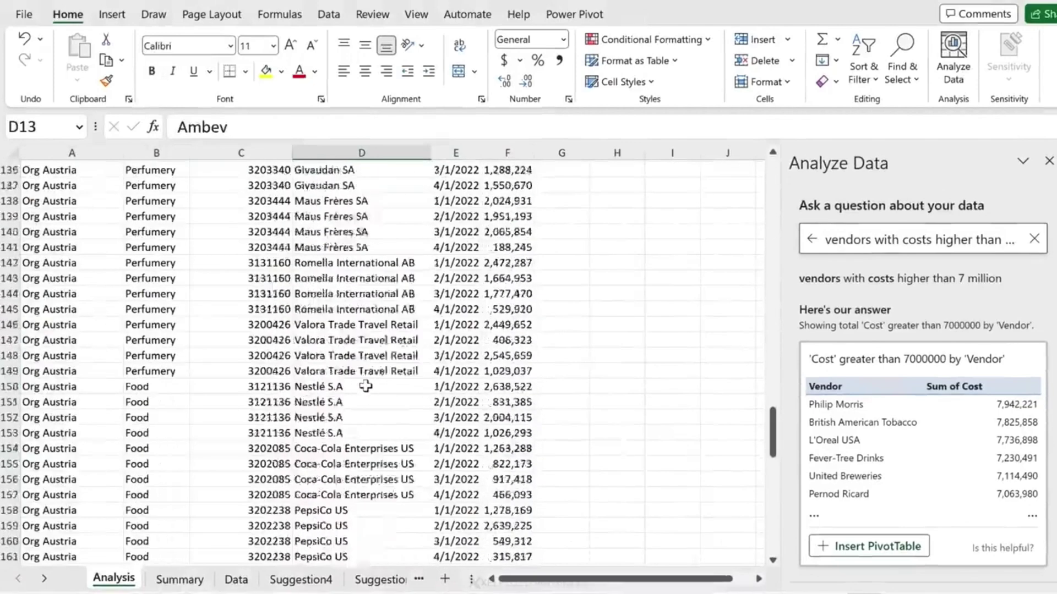
{"action": "scroll", "coordinate": [366, 387], "scroll_direction": "down", "scroll_amount": 6}
{"action": "scroll", "coordinate": [366, 388], "scroll_direction": "up", "scroll_amount": 4}
{"action": "left_click", "coordinate": [498, 292]}
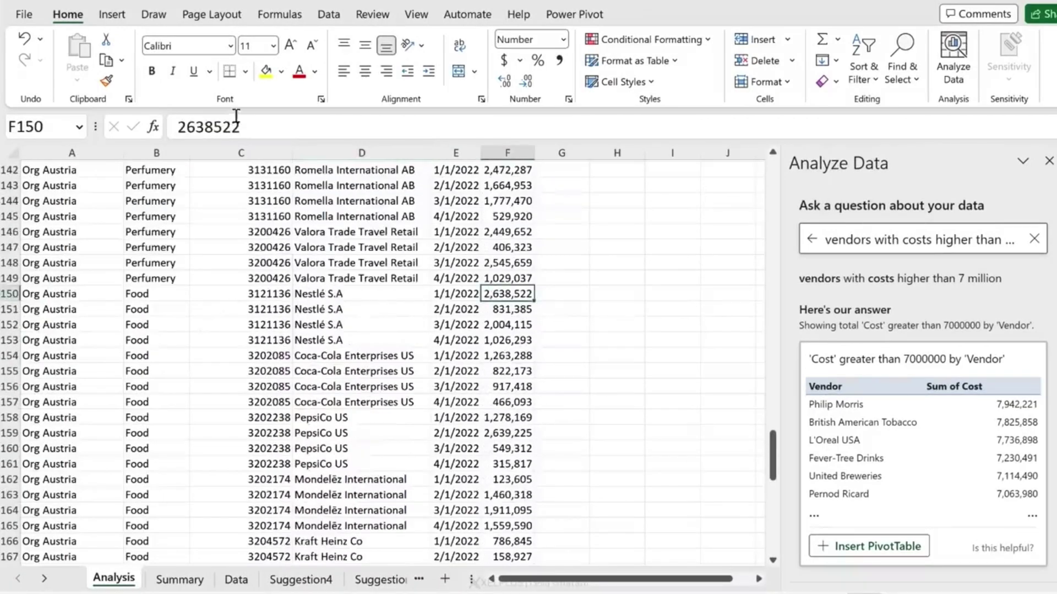
{"action": "left_click", "coordinate": [257, 129]}
{"action": "type", "text": "0"}
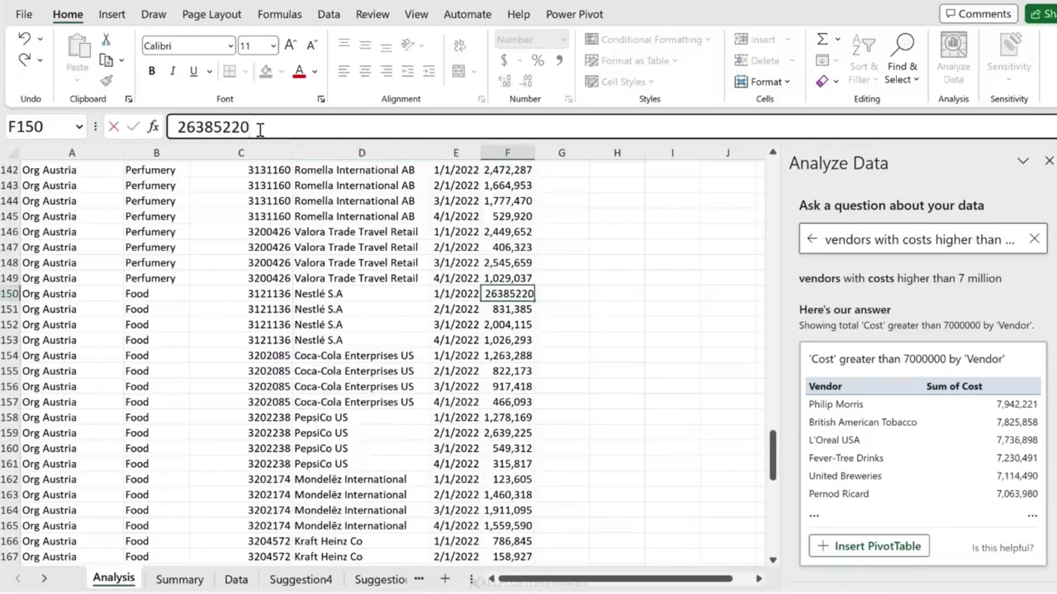
{"action": "key", "text": "Return"}
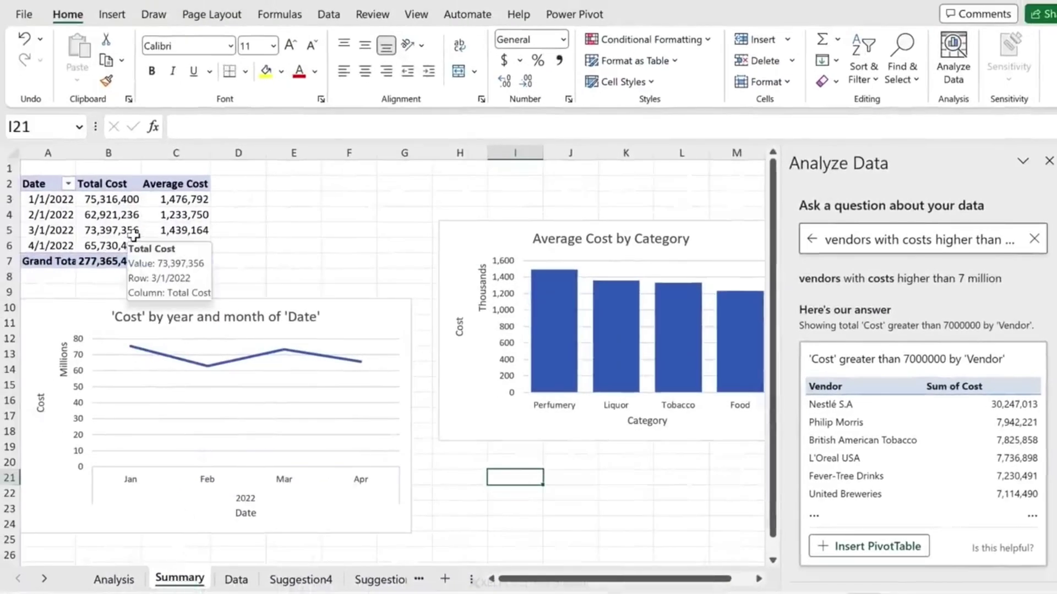
- Refresh the Data sheet's Category average pivot table with the edited source data
{"action": "left_click", "coordinate": [235, 579]}
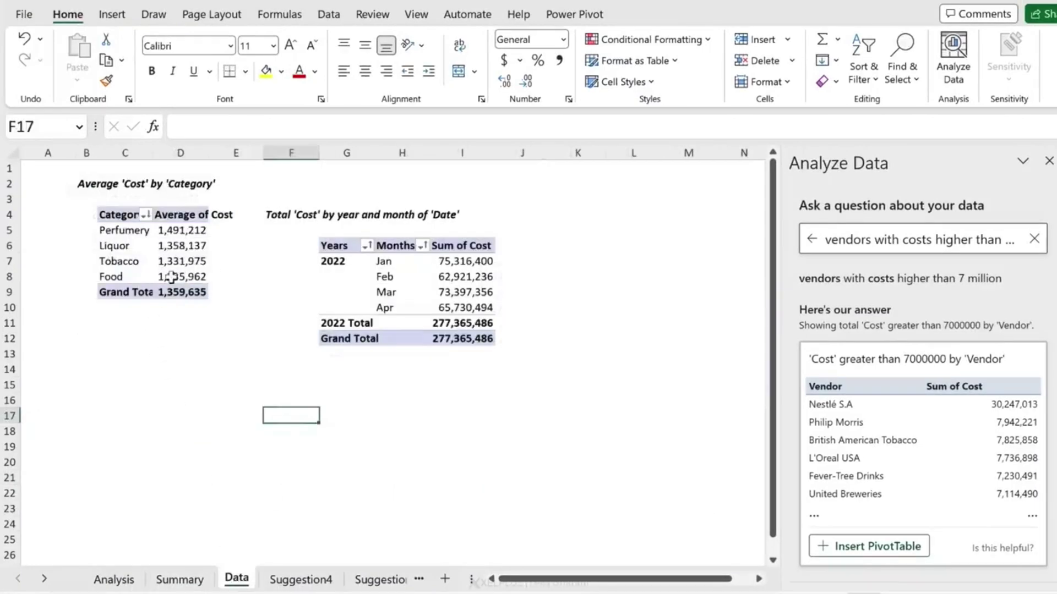
{"action": "left_click", "coordinate": [193, 282]}
{"action": "right_click", "coordinate": [187, 248]}
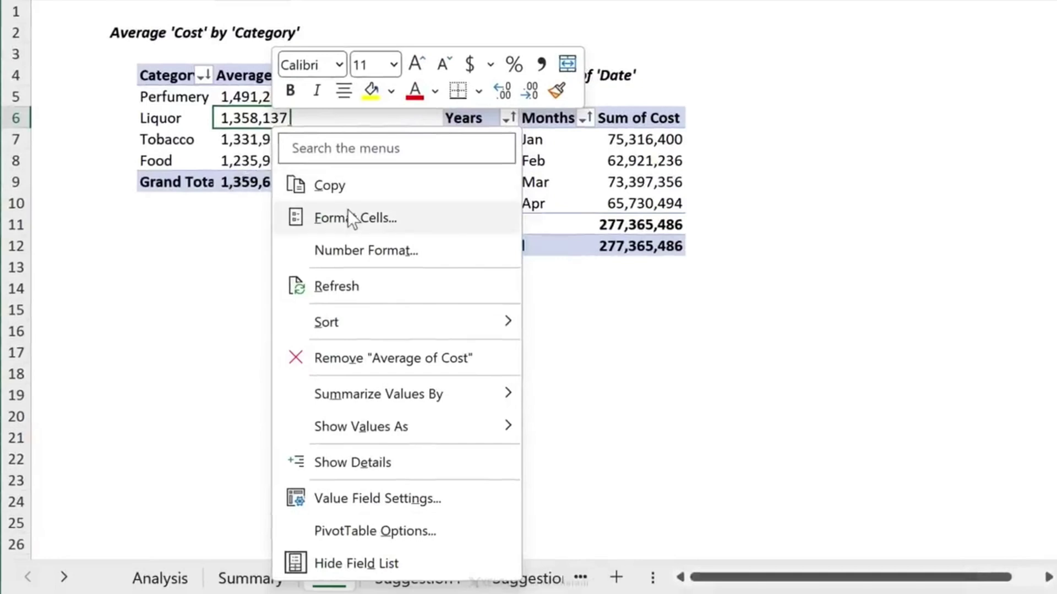
{"action": "left_click", "coordinate": [354, 282]}
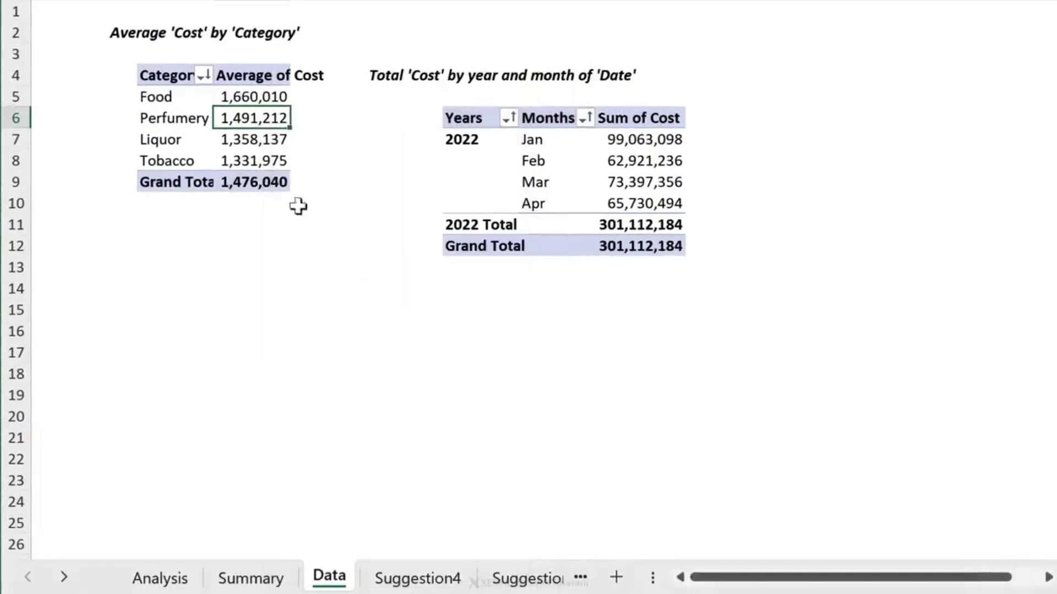
- Check the updated Tobacco average, January–April cost sums, and Summary's April average
{"action": "left_click", "coordinate": [268, 161]}
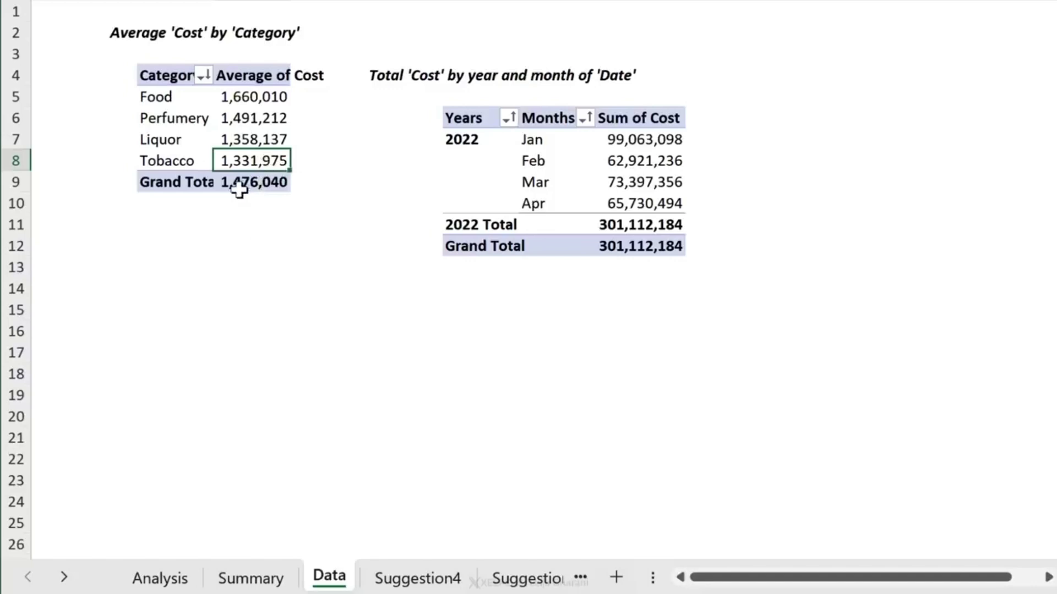
{"action": "left_click", "coordinate": [586, 202]}
{"action": "key", "text": "shift+Up"}
{"action": "key", "text": "shift+Up"}
{"action": "key", "text": "shift+Up"}
{"action": "left_click", "coordinate": [676, 203]}
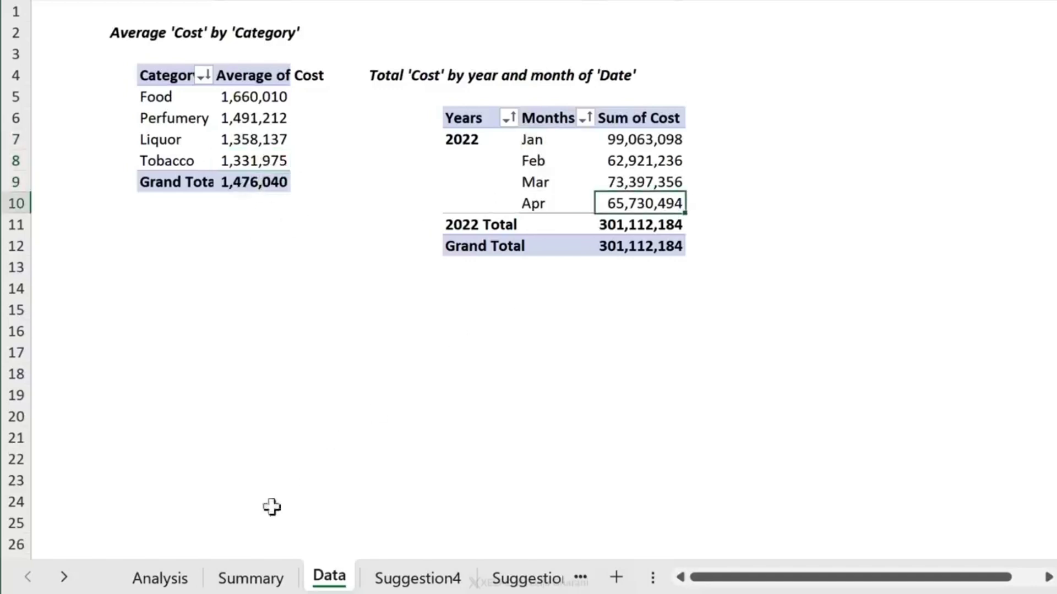
{"action": "left_click", "coordinate": [275, 576]}
{"action": "left_click", "coordinate": [231, 119]}
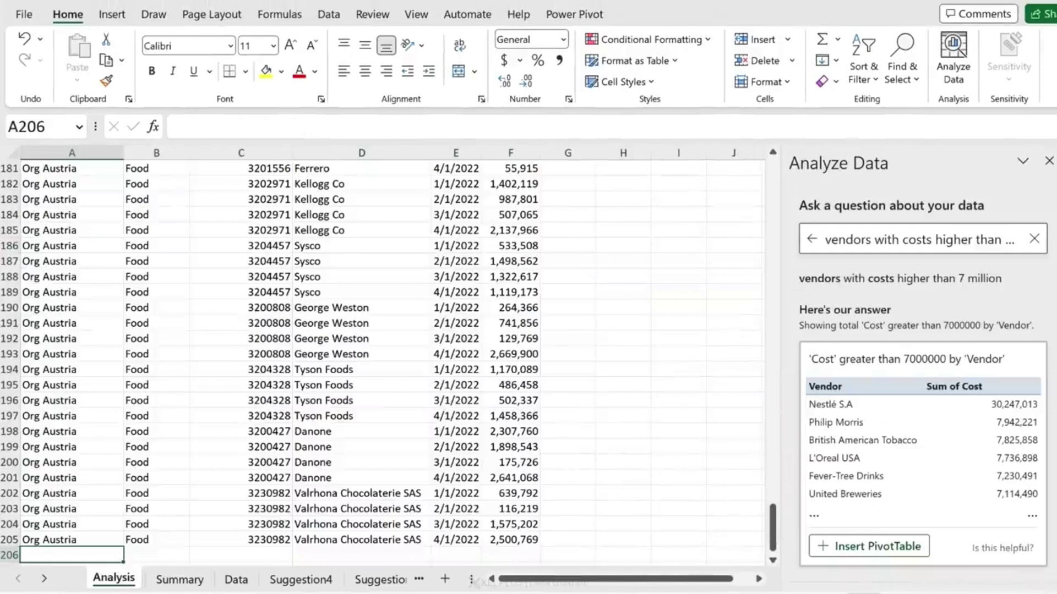
- Return the Analysis sheet to the top, then view the refreshed Summary sheet's Average Cost values
{"action": "scroll", "coordinate": [380, 361], "scroll_direction": "down", "scroll_amount": 1}
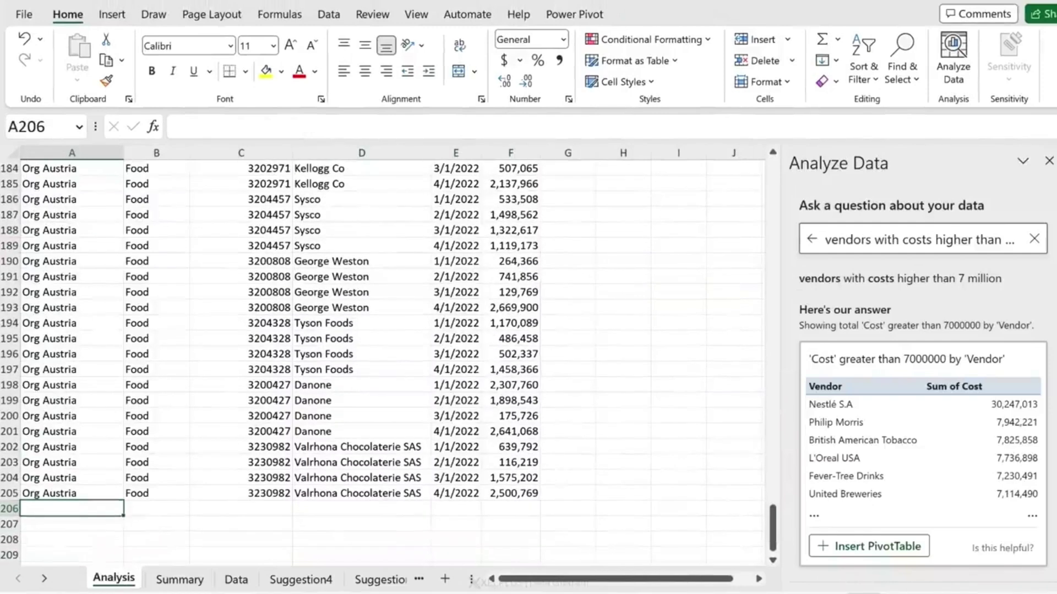
{"action": "scroll", "coordinate": [110, 509], "scroll_direction": "up", "scroll_amount": 12}
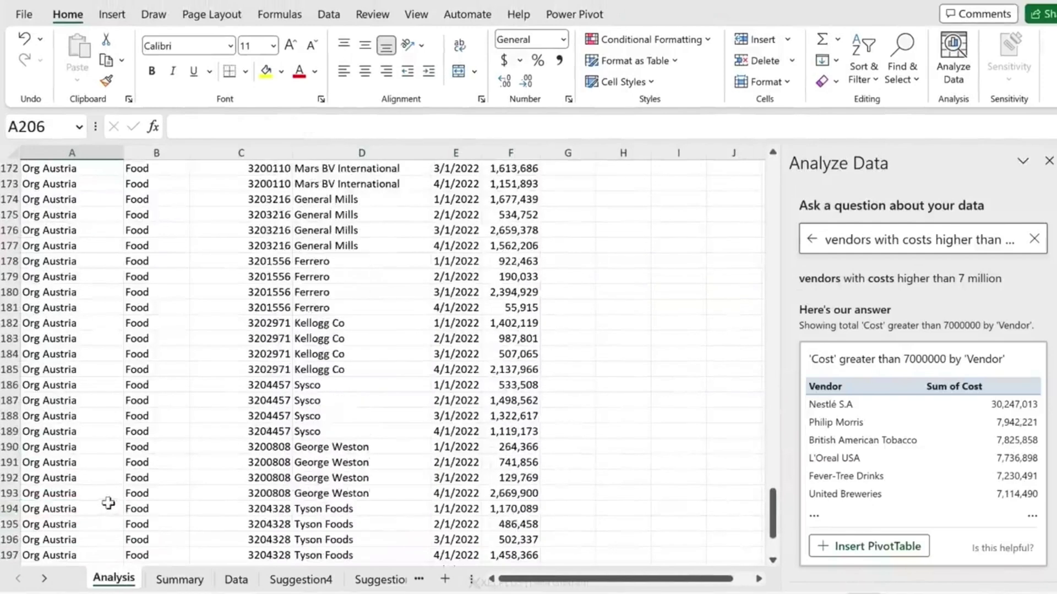
{"action": "left_click", "coordinate": [74, 436]}
{"action": "key", "text": "ctrl+Home"}
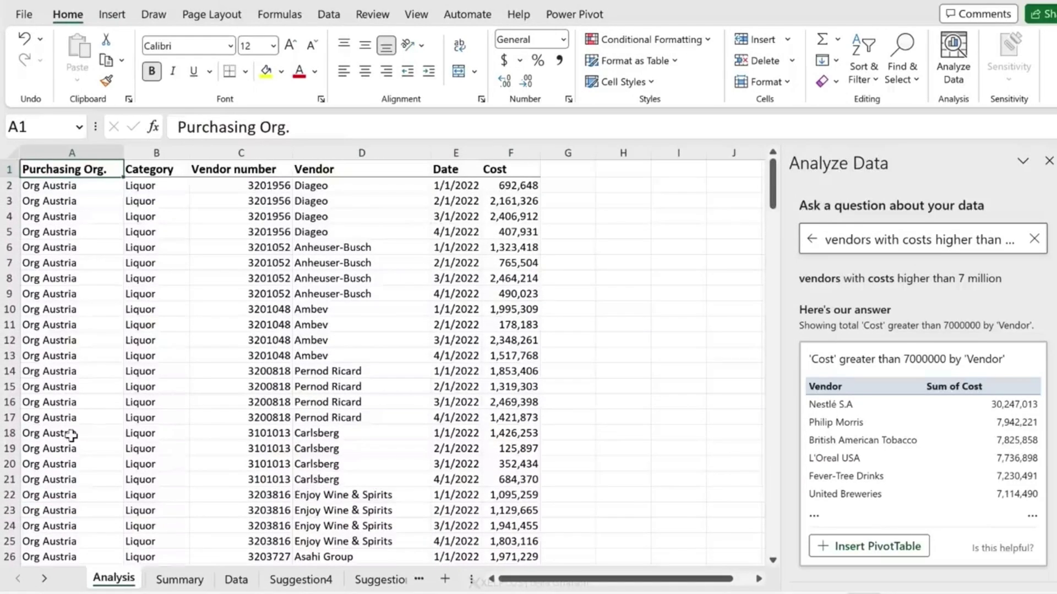
{"action": "left_click", "coordinate": [177, 579]}
{"action": "right_click", "coordinate": [178, 220]}
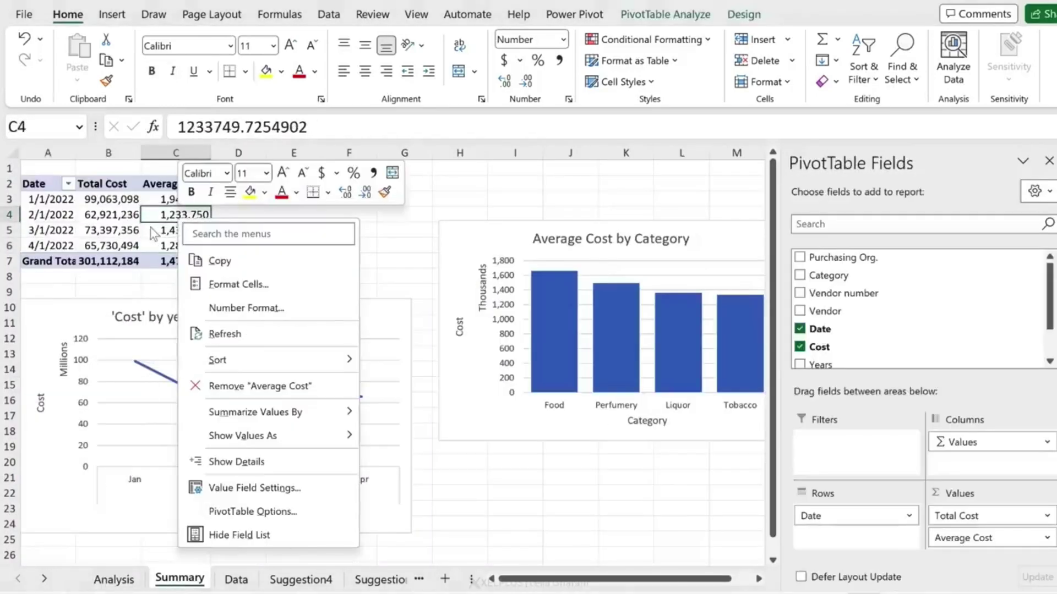
{"action": "key", "text": "Escape"}
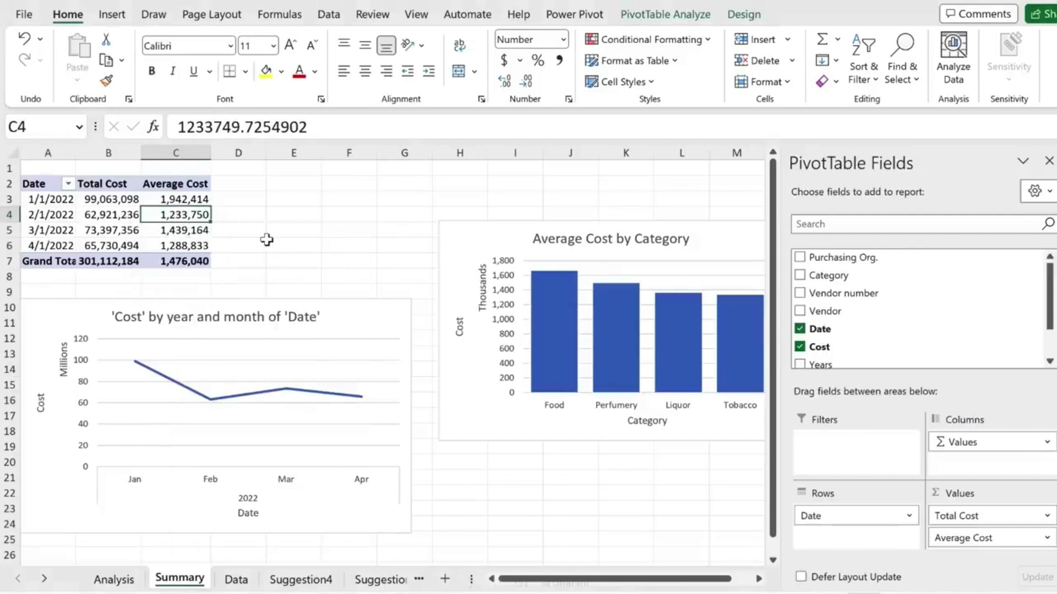